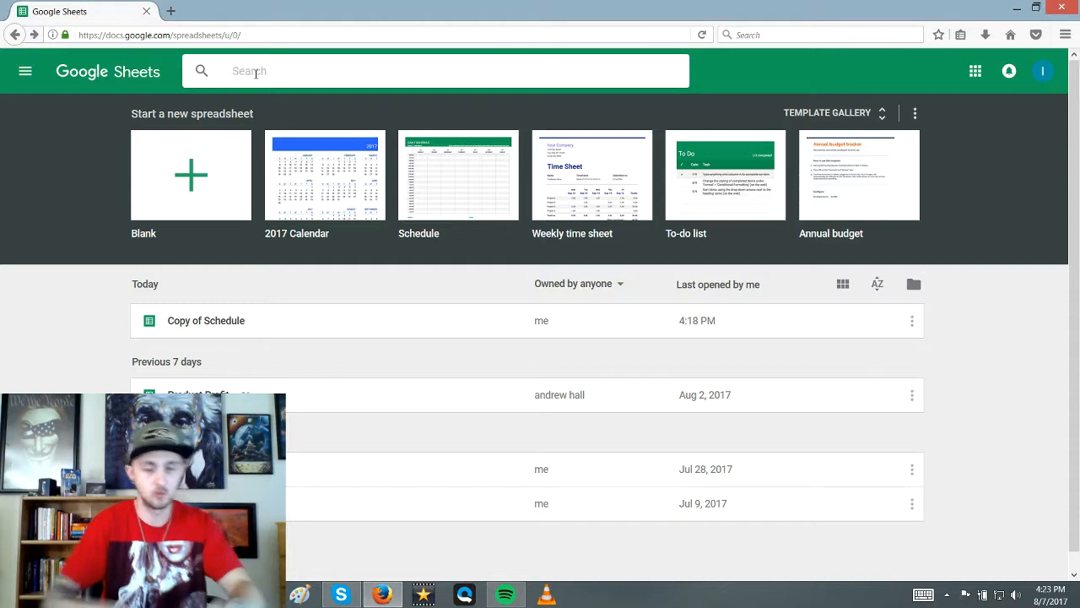
Create a blank spreadsheet and enter the headers Item, Cost and Epacket in cells A1 to C1.
{"action": "left_click", "coordinate": [200, 180]}
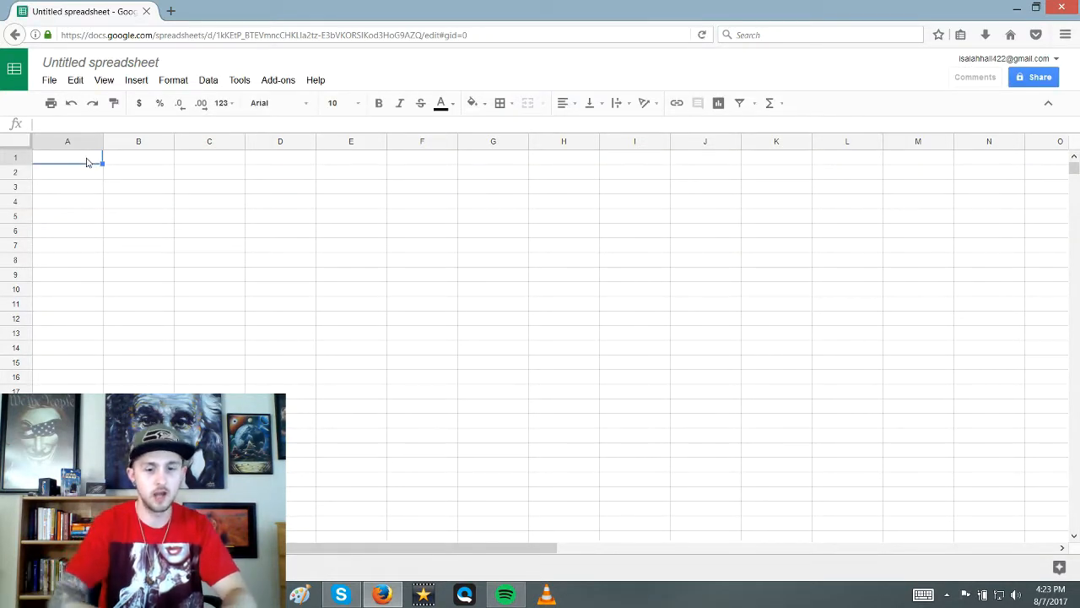
{"action": "type", "text": "Item"}
{"action": "key", "text": "Tab"}
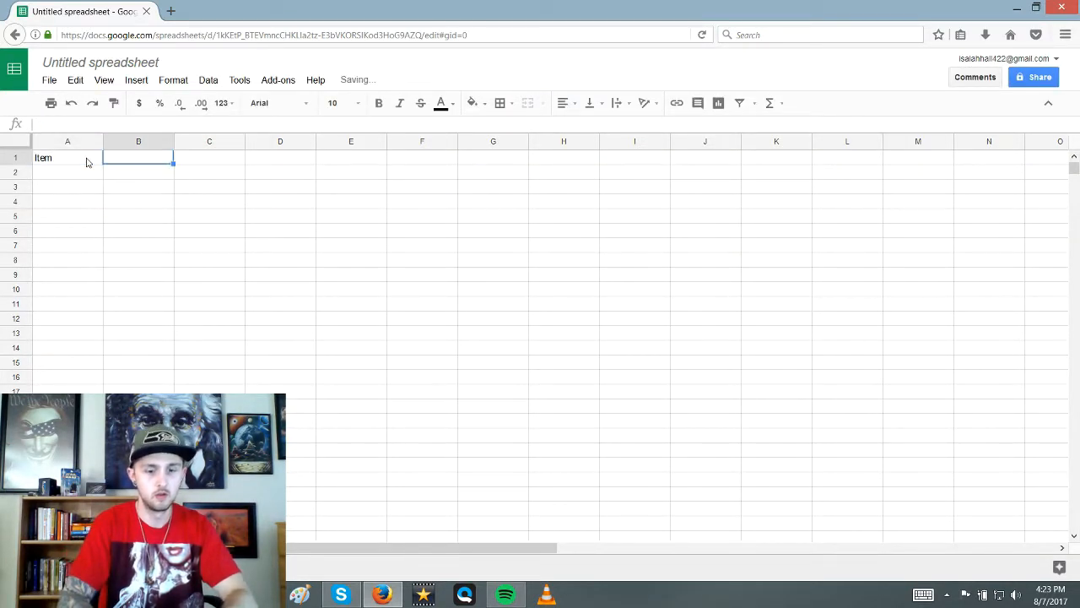
{"action": "type", "text": "Cost"}
{"action": "key", "text": "Tab"}
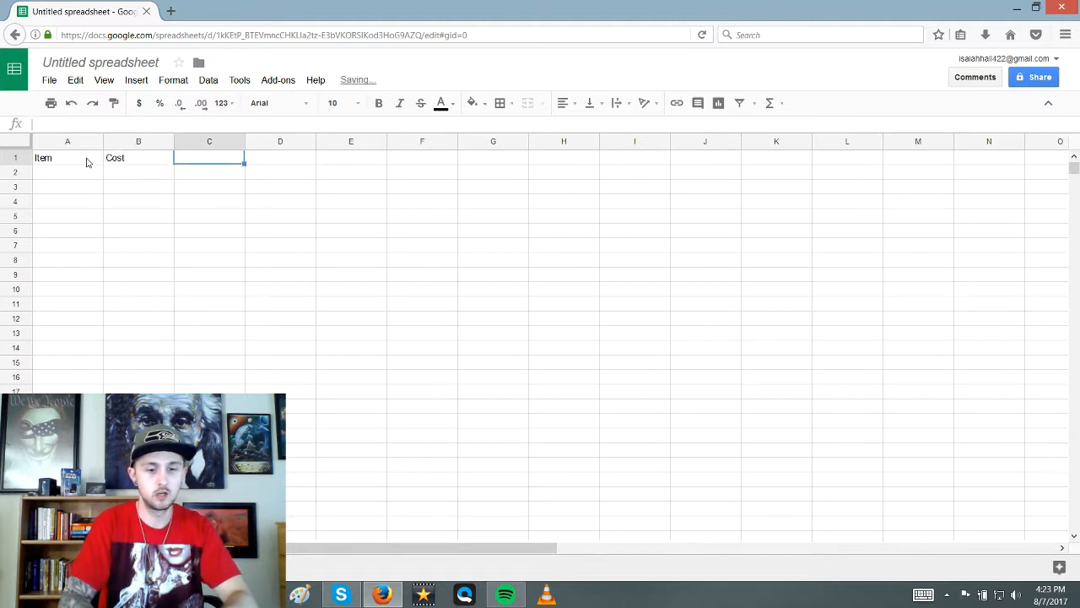
{"action": "type", "text": "Epacket"}
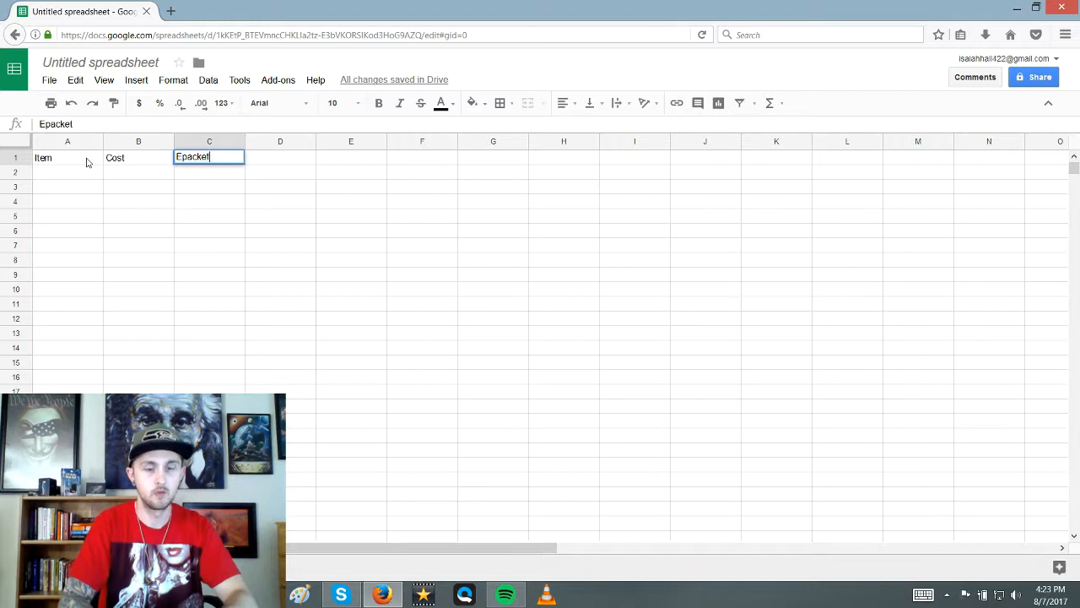
{"action": "key", "text": "Tab"}
{"action": "key", "text": "Tab"}
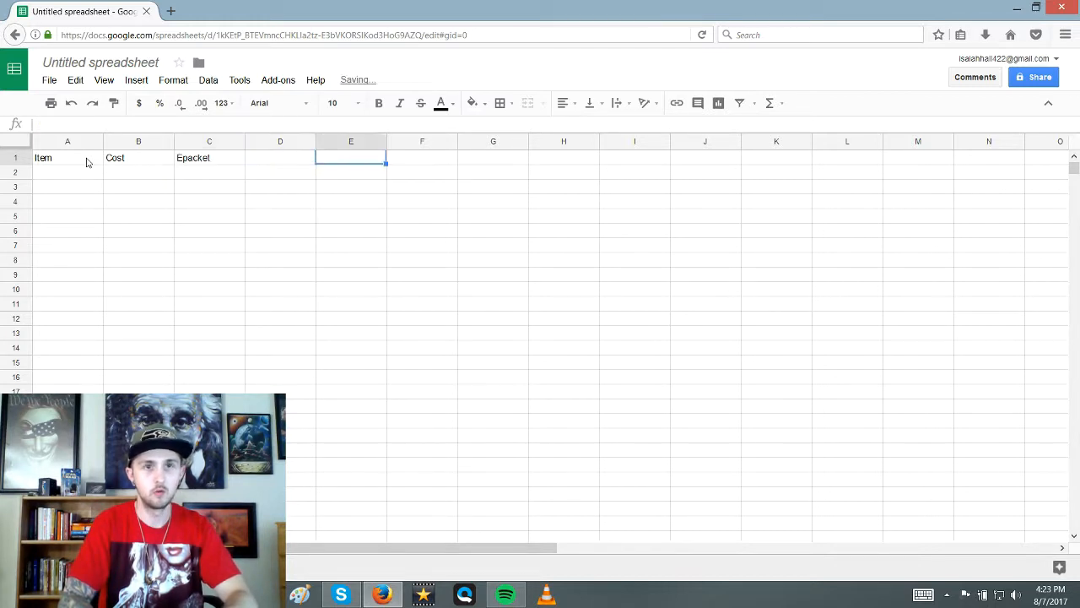
Enter the header Price in E1, Shipping in F1 and Profit in H1, leaving G1 empty.
{"action": "type", "text": "Price"}
{"action": "key", "text": "Tab"}
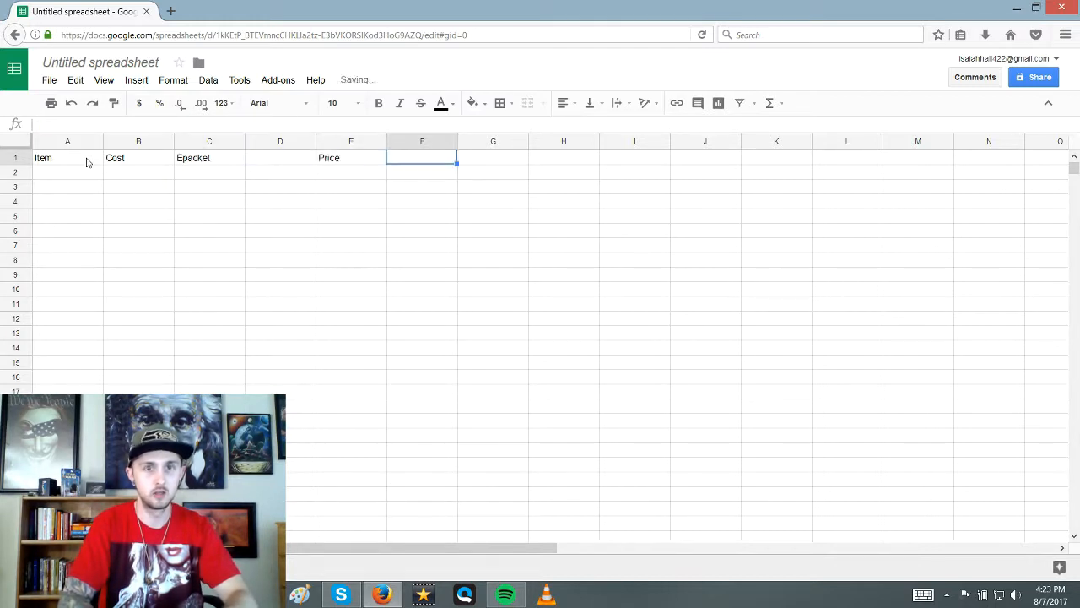
{"action": "type", "text": "Shipping"}
{"action": "key", "text": "Tab"}
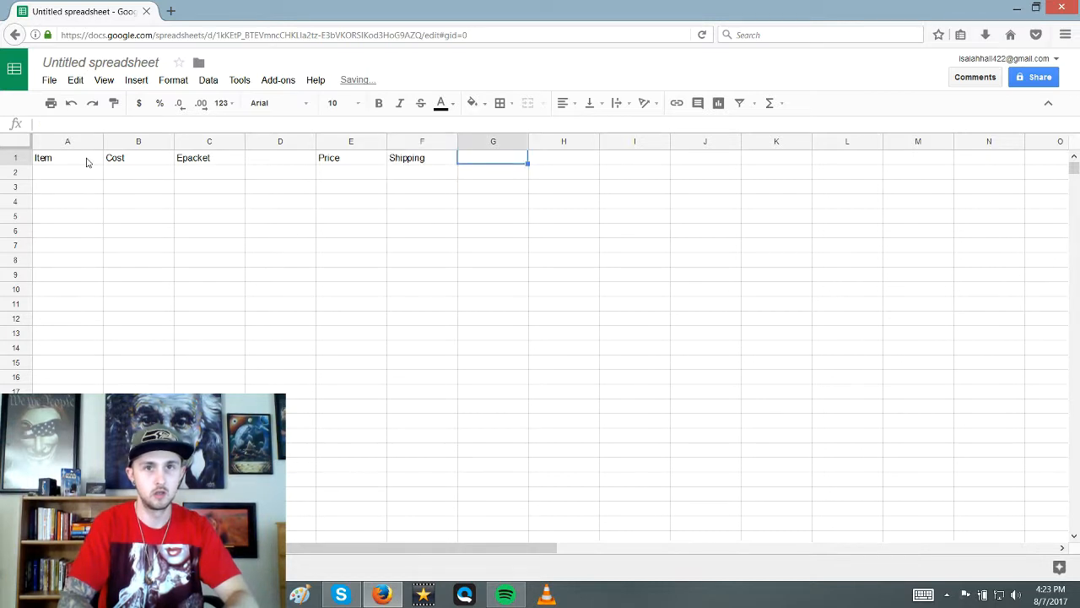
{"action": "key", "text": "Tab"}
{"action": "type", "text": "Profit"}
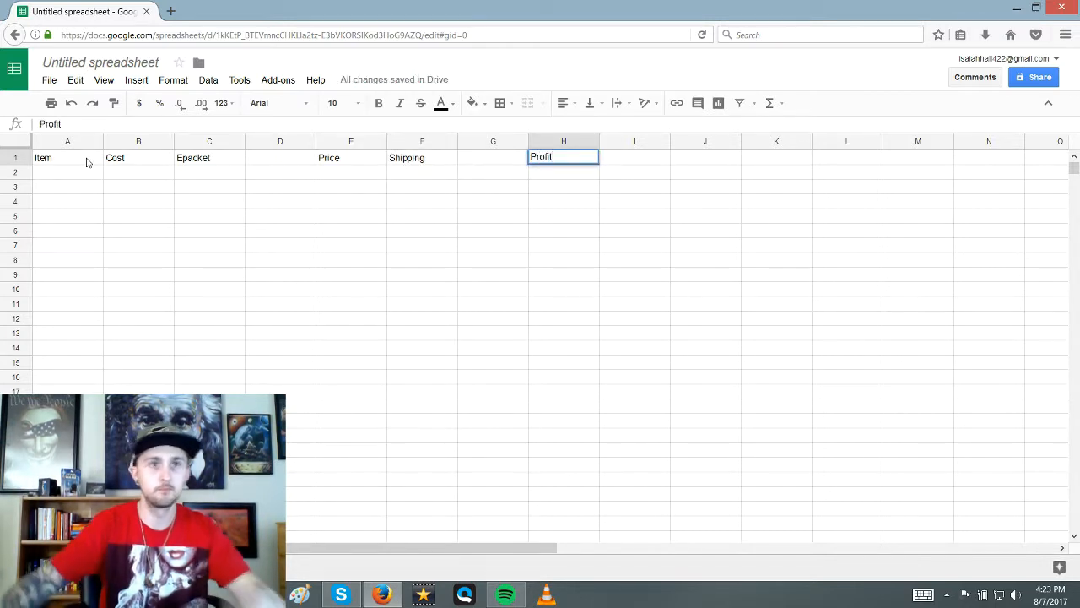
Format the whole header row 1 as bold, 12 pt, centred text.
{"action": "left_click", "coordinate": [37, 163]}
{"action": "left_click", "coordinate": [24, 161]}
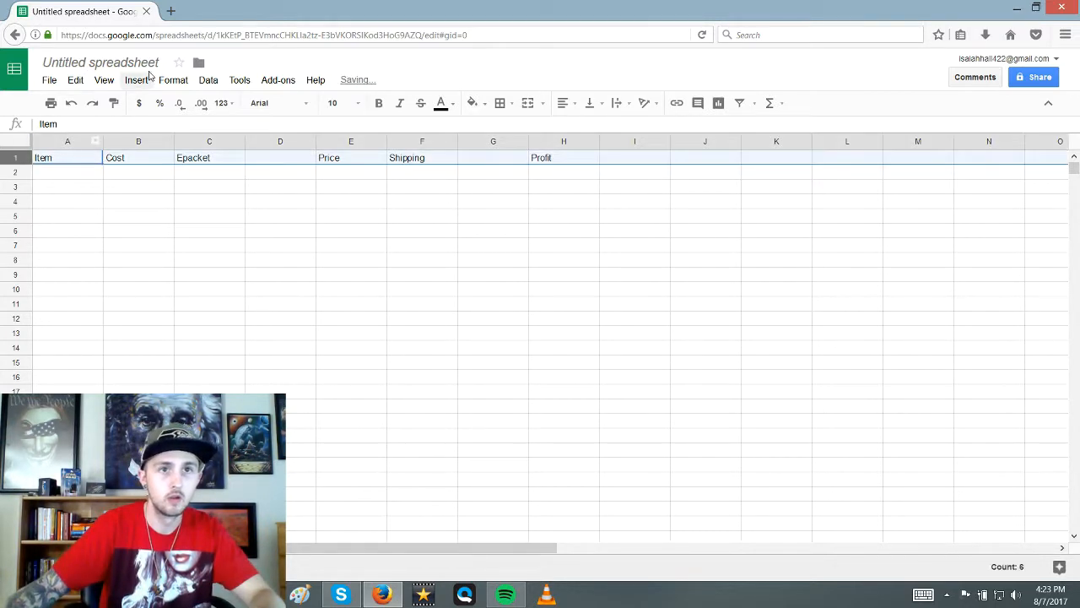
{"action": "left_click", "coordinate": [379, 103]}
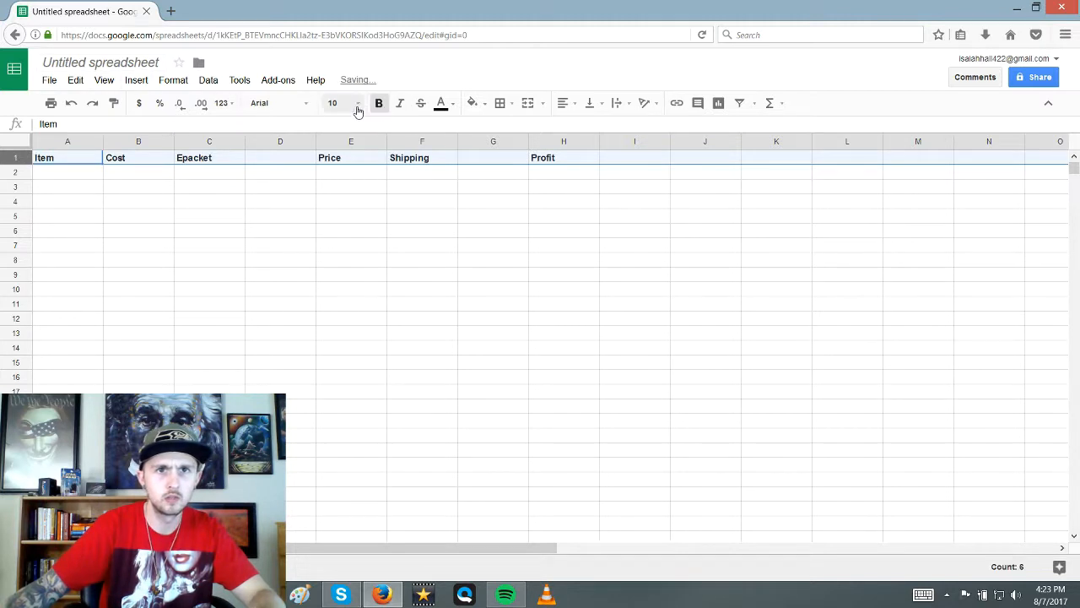
{"action": "left_click", "coordinate": [354, 105]}
{"action": "left_click", "coordinate": [346, 246]}
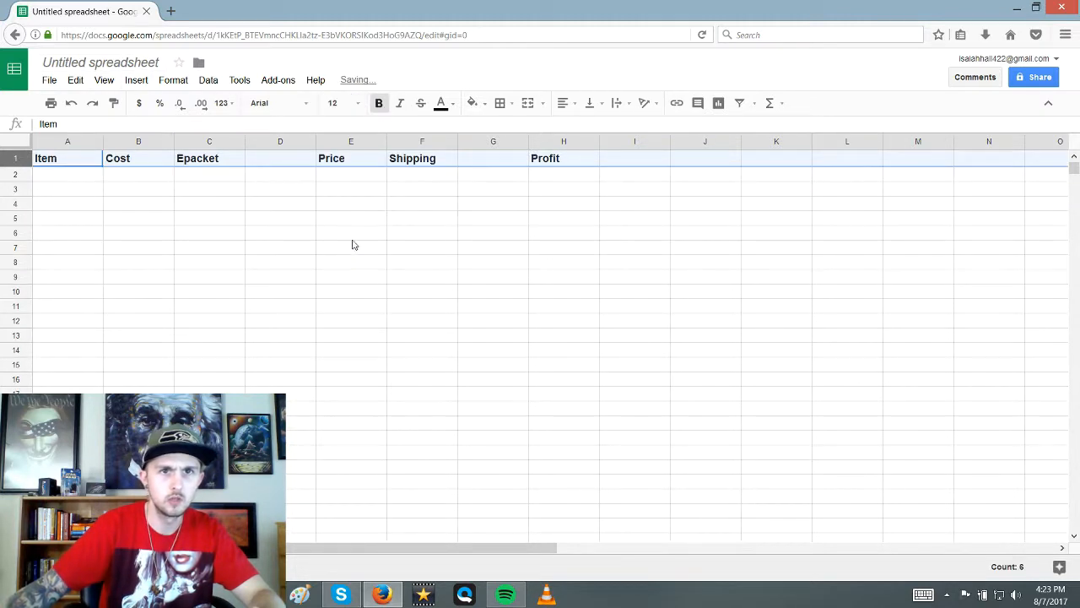
{"action": "left_click", "coordinate": [563, 102]}
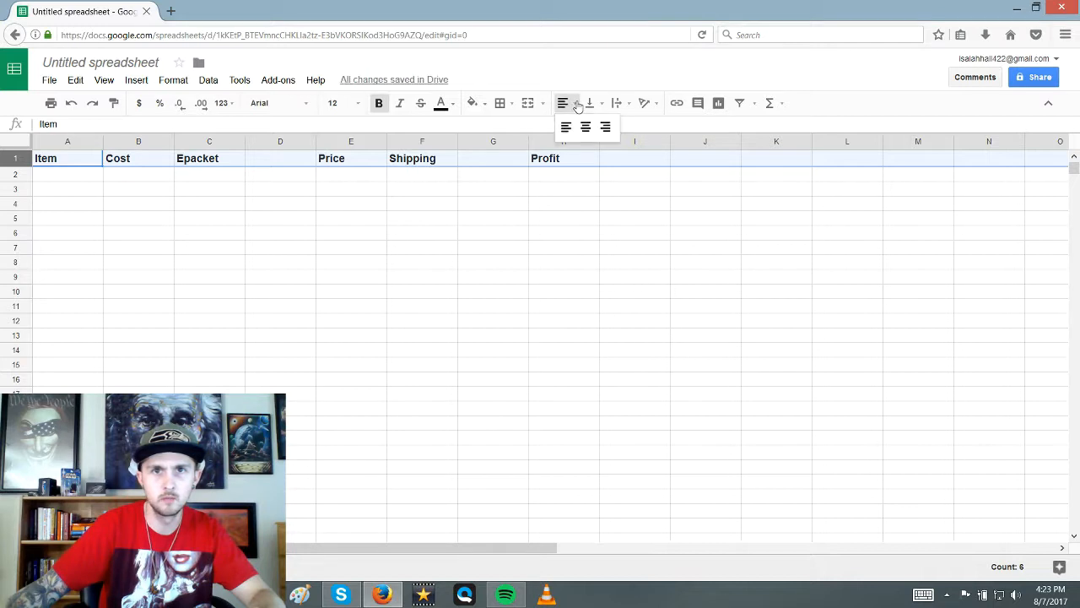
{"action": "left_click", "coordinate": [582, 127]}
List the items Necklace in A2 and Ring in A3 under the Item header.
{"action": "left_click", "coordinate": [73, 179]}
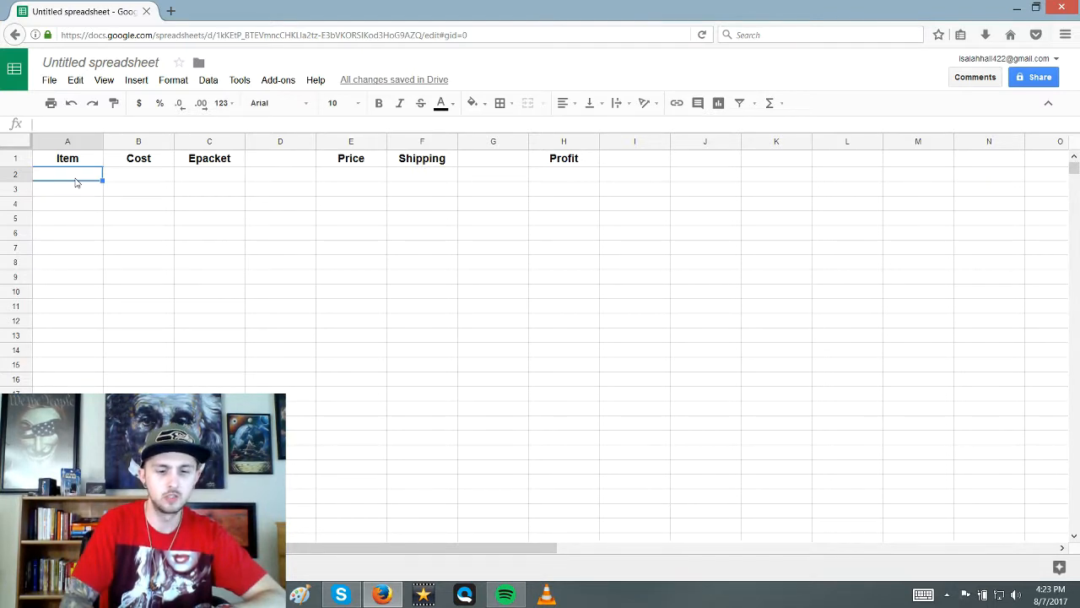
{"action": "type", "text": "Necklace"}
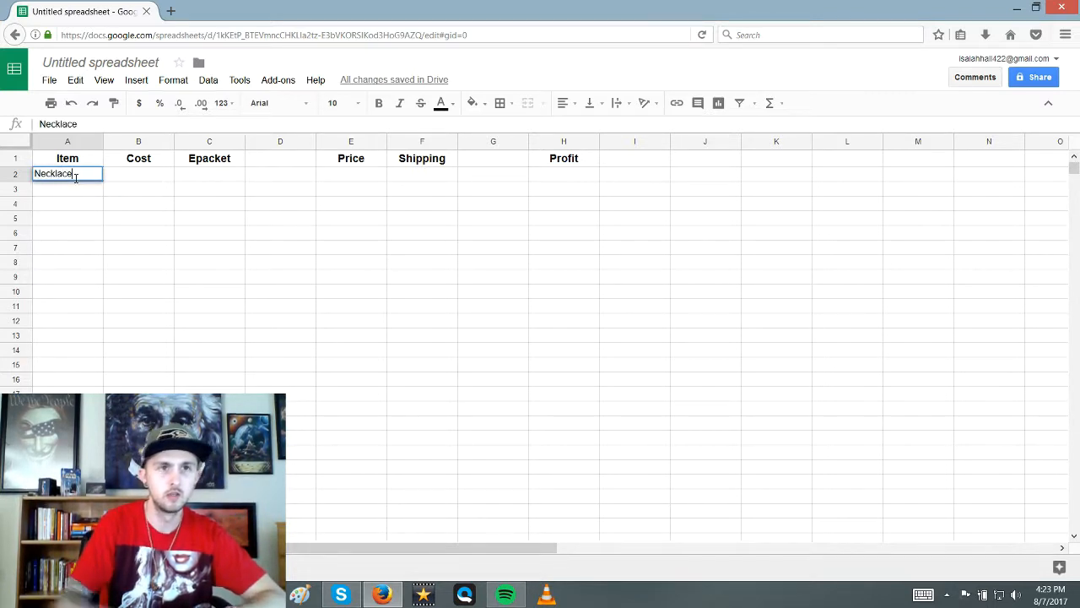
{"action": "left_click", "coordinate": [77, 191]}
{"action": "type", "text": "Ri"}
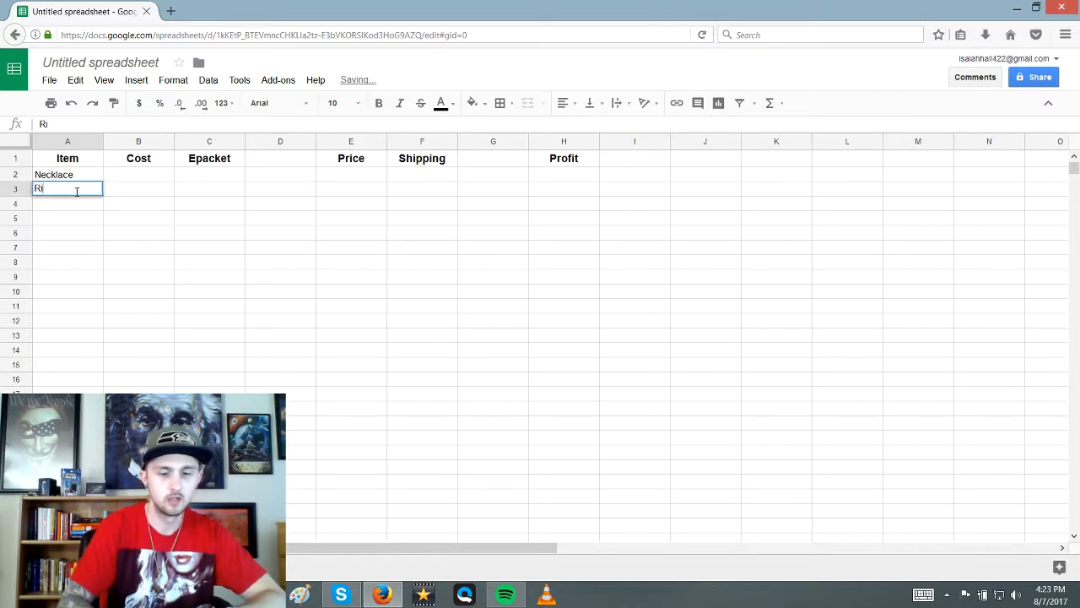
{"action": "type", "text": "ng"}
{"action": "left_click", "coordinate": [133, 176]}
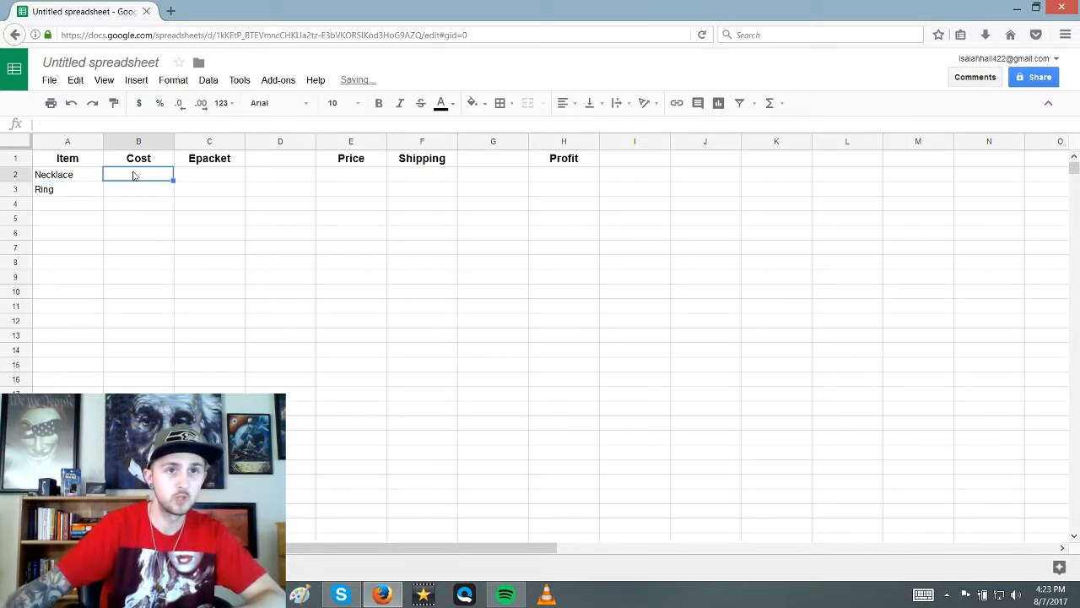
Search the web for aliexpress in a new browser tab, open the AliExpress site and dismiss its coupon popup.
{"action": "left_click", "coordinate": [171, 11]}
{"action": "type", "text": "a"}
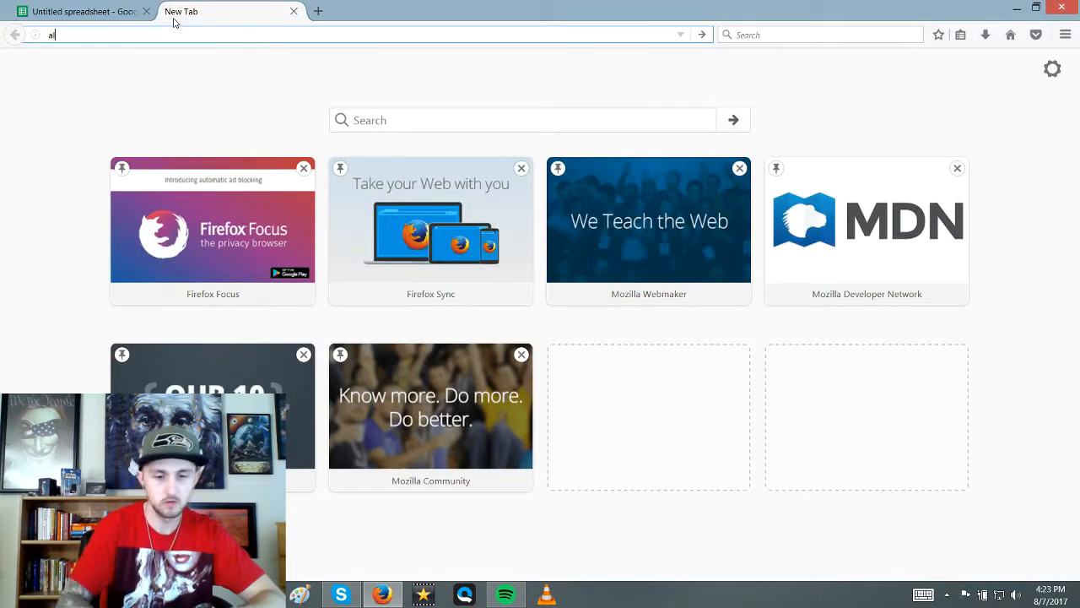
{"action": "type", "text": "liexpress"}
{"action": "key", "text": "Return"}
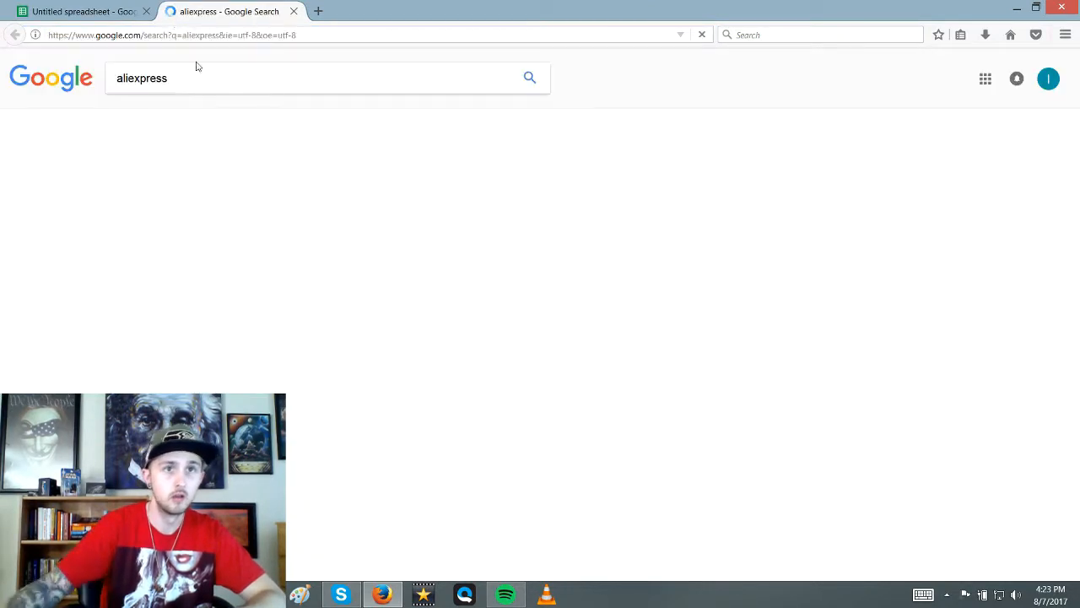
{"action": "left_click", "coordinate": [271, 312]}
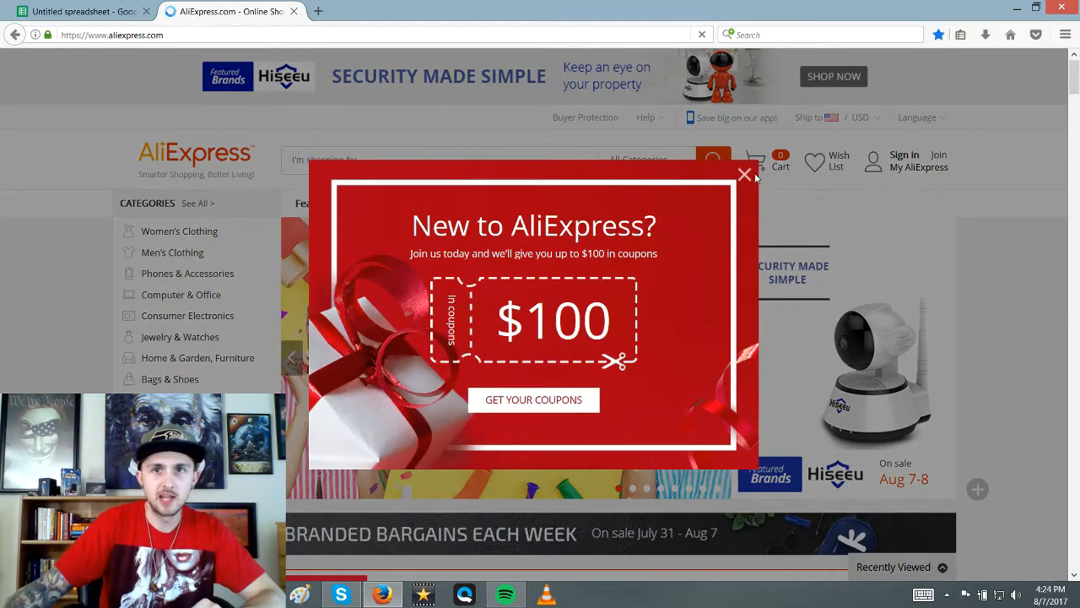
{"action": "left_click", "coordinate": [746, 175]}
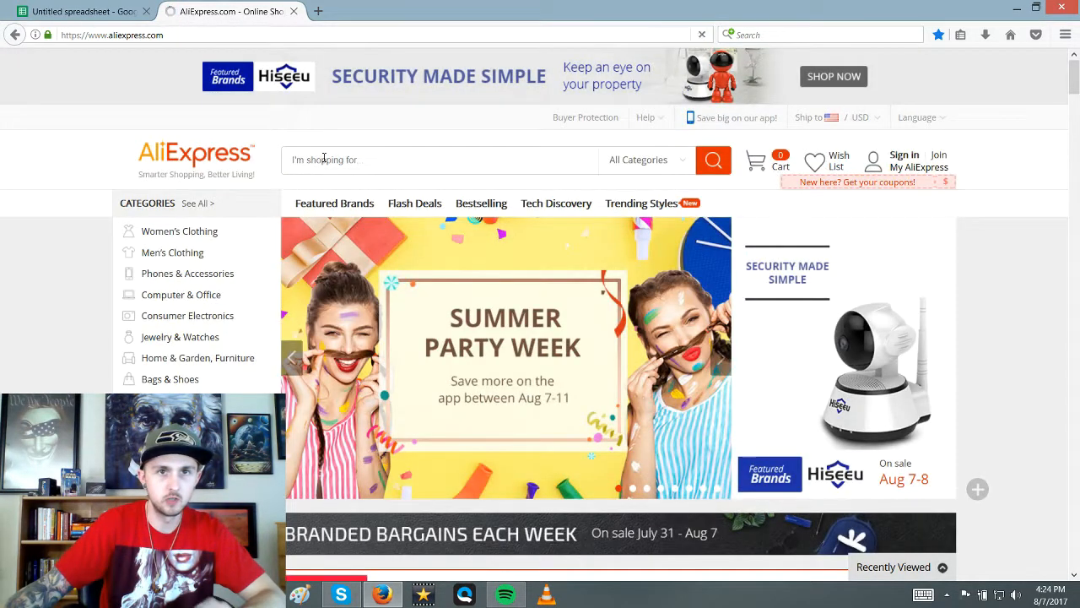
Search AliExpress for "ring" and open the Trendsmax Illuminati pyramid eye 316L ring listing.
{"action": "left_click", "coordinate": [323, 158]}
{"action": "type", "text": "ring"}
{"action": "key", "text": "Return"}
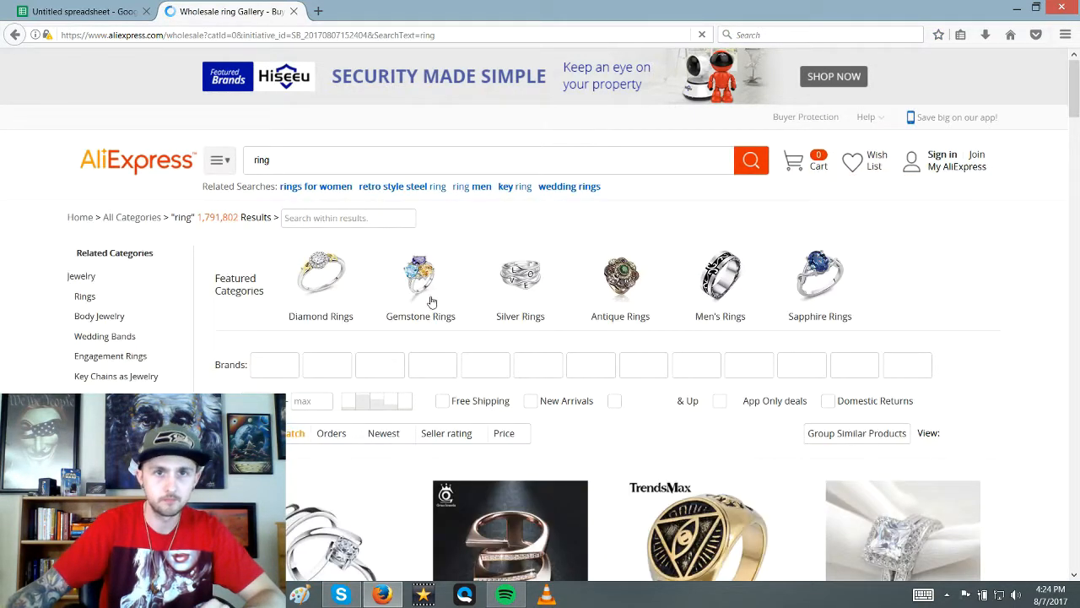
{"action": "scroll", "coordinate": [434, 340], "scroll_direction": "down", "scroll_amount": 5}
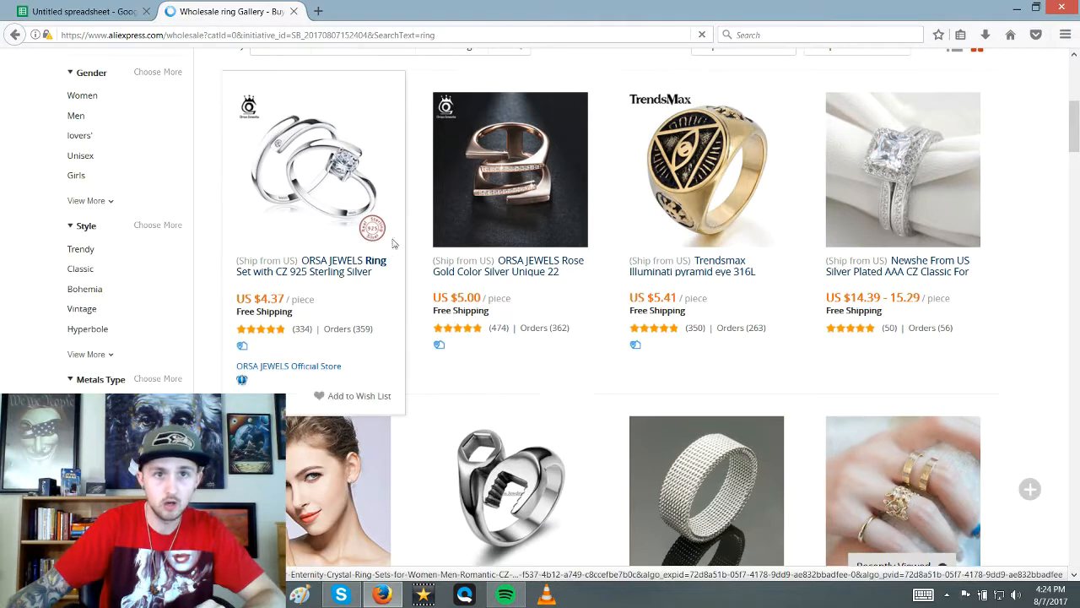
{"action": "left_click", "coordinate": [716, 262]}
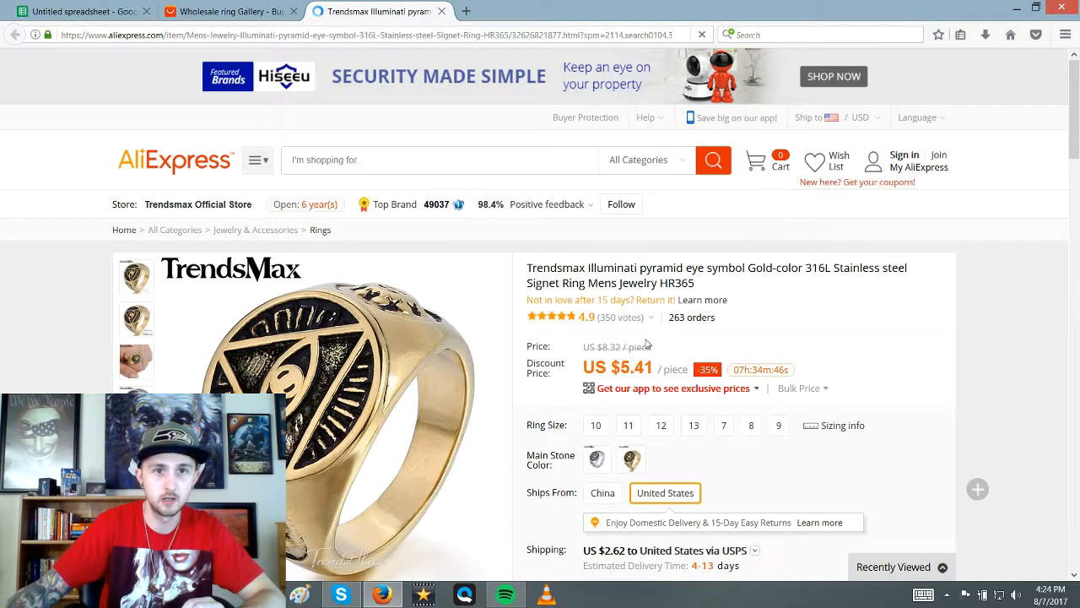
Choose the silver variant of the Trendsmax ring in ring size 9.
{"action": "scroll", "coordinate": [648, 354], "scroll_direction": "down", "scroll_amount": 1}
{"action": "left_click", "coordinate": [633, 381]}
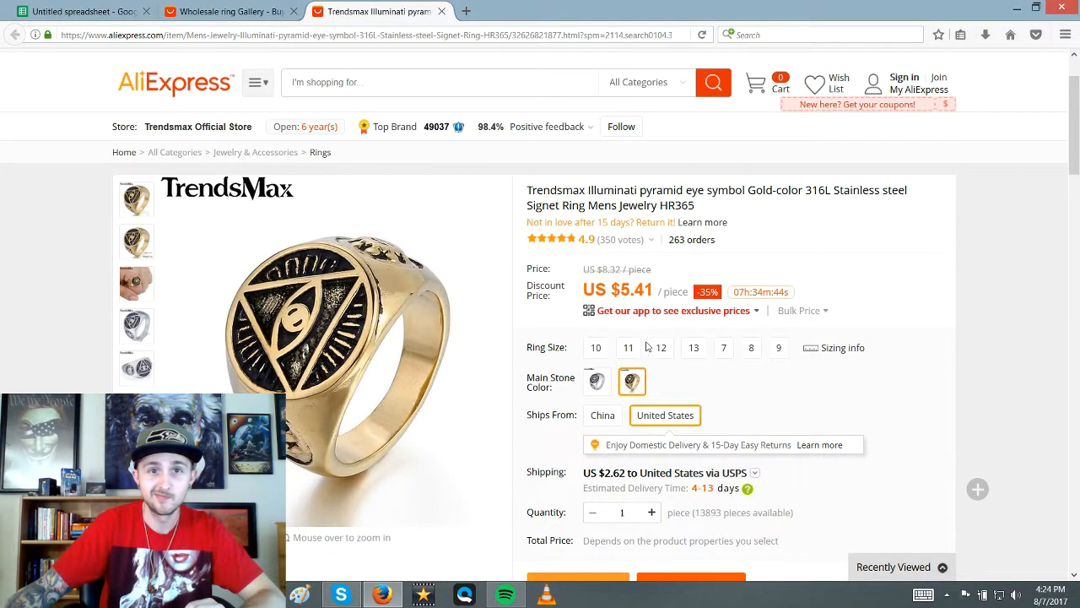
{"action": "left_click", "coordinate": [628, 347]}
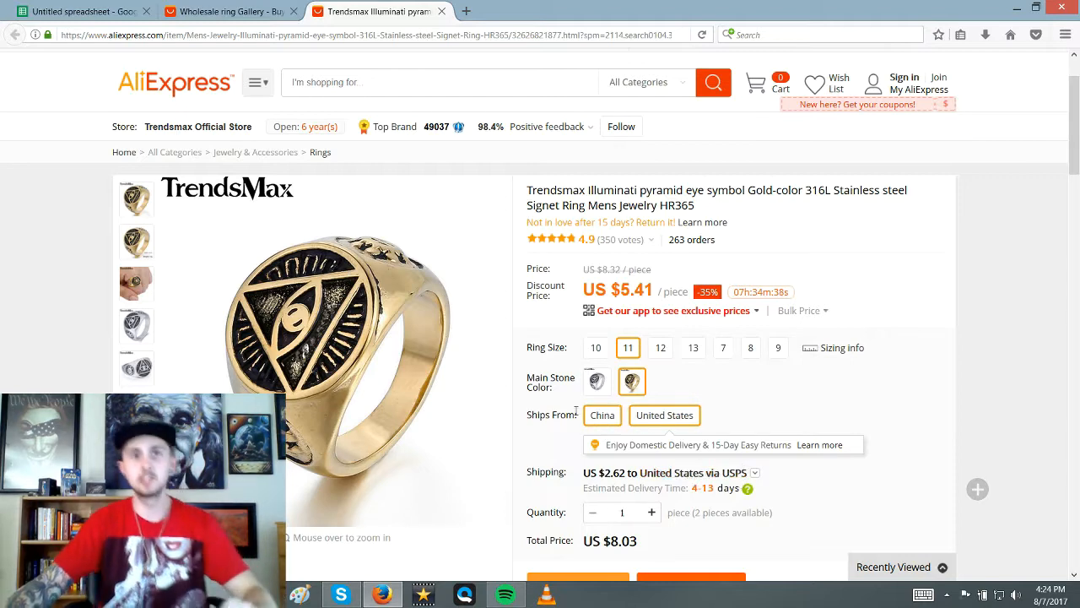
{"action": "scroll", "coordinate": [715, 326], "scroll_direction": "down", "scroll_amount": 1}
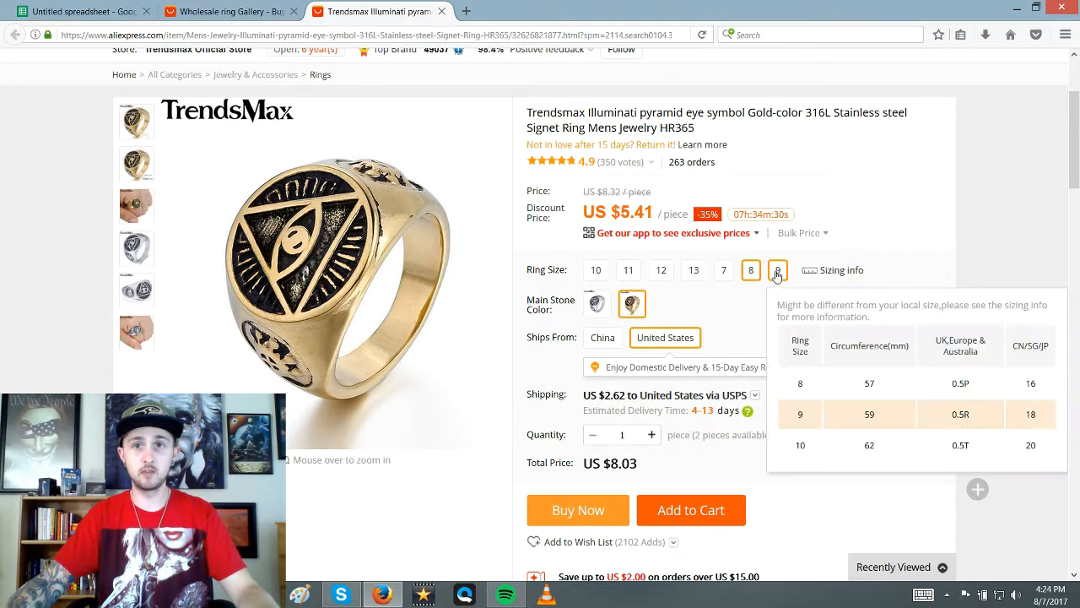
{"action": "left_click", "coordinate": [596, 303]}
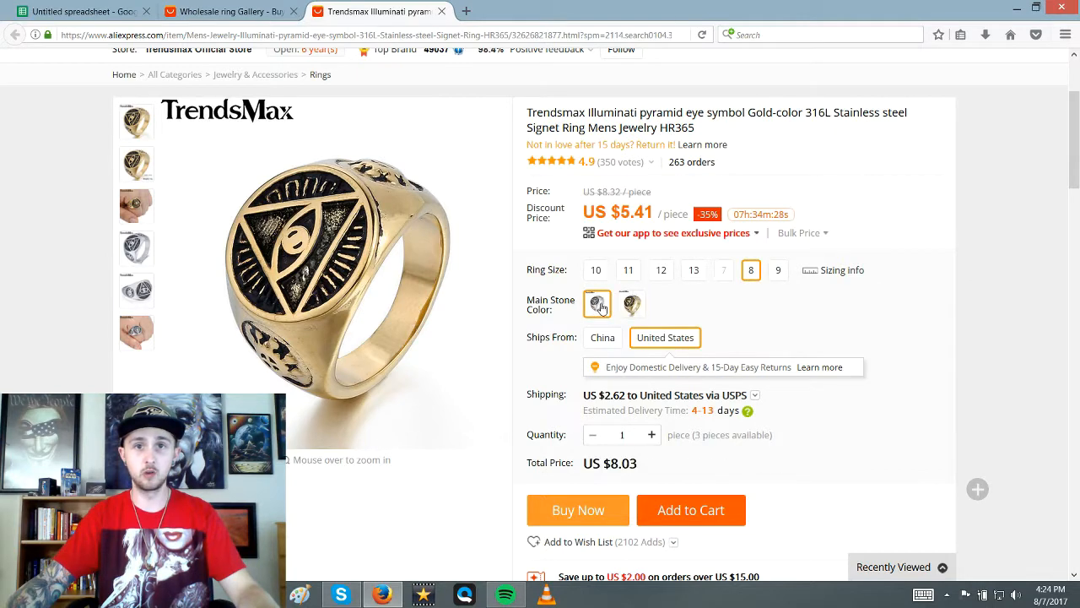
{"action": "left_click", "coordinate": [778, 270]}
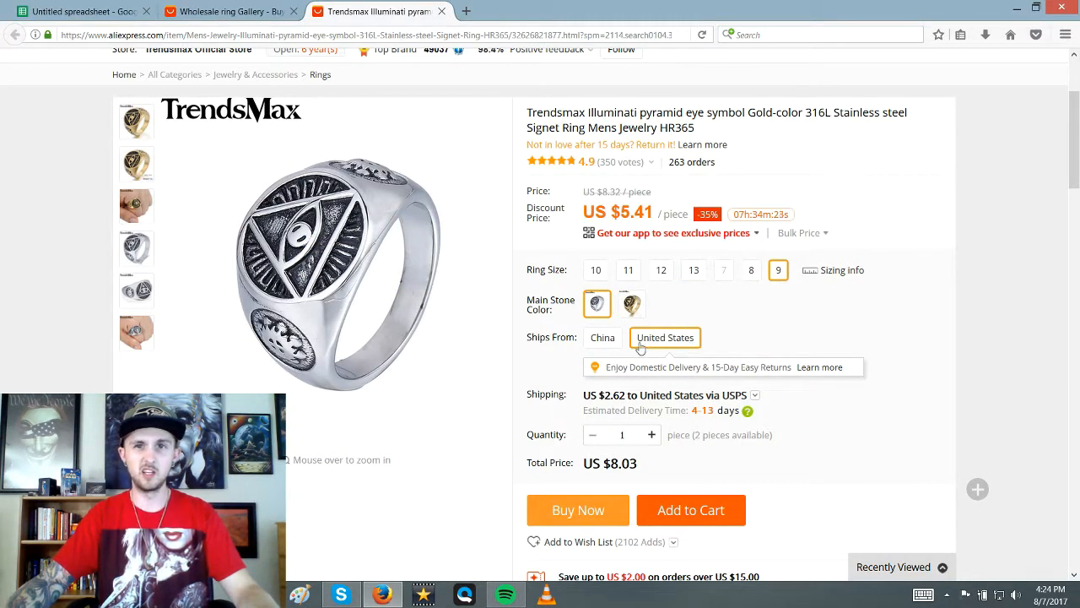
Set the ring to ship from China and choose ePacket as the shipping method to the United States.
{"action": "left_click", "coordinate": [610, 342]}
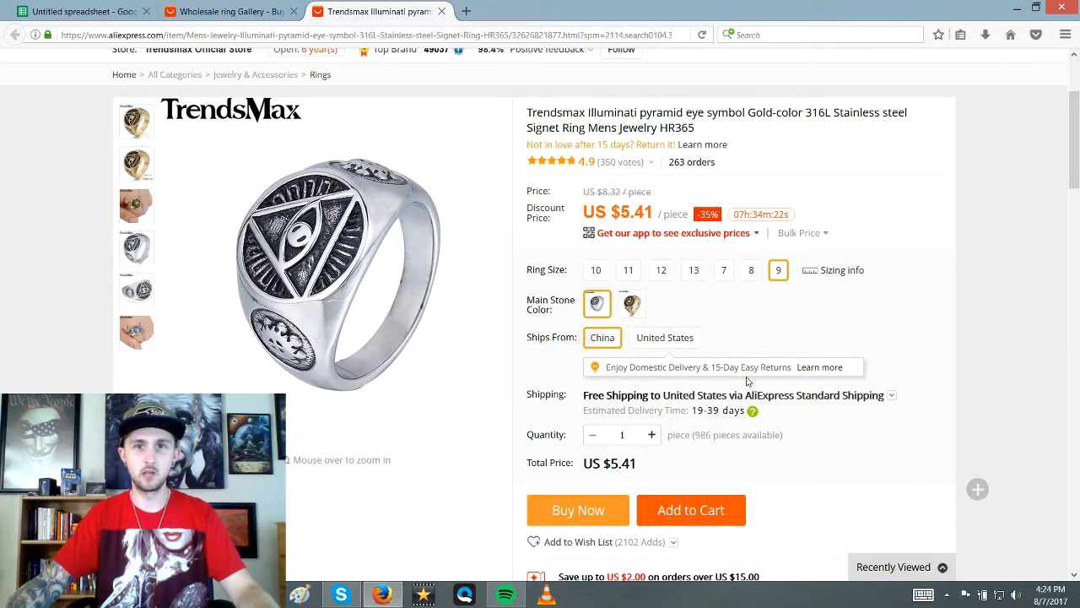
{"action": "left_click", "coordinate": [891, 396]}
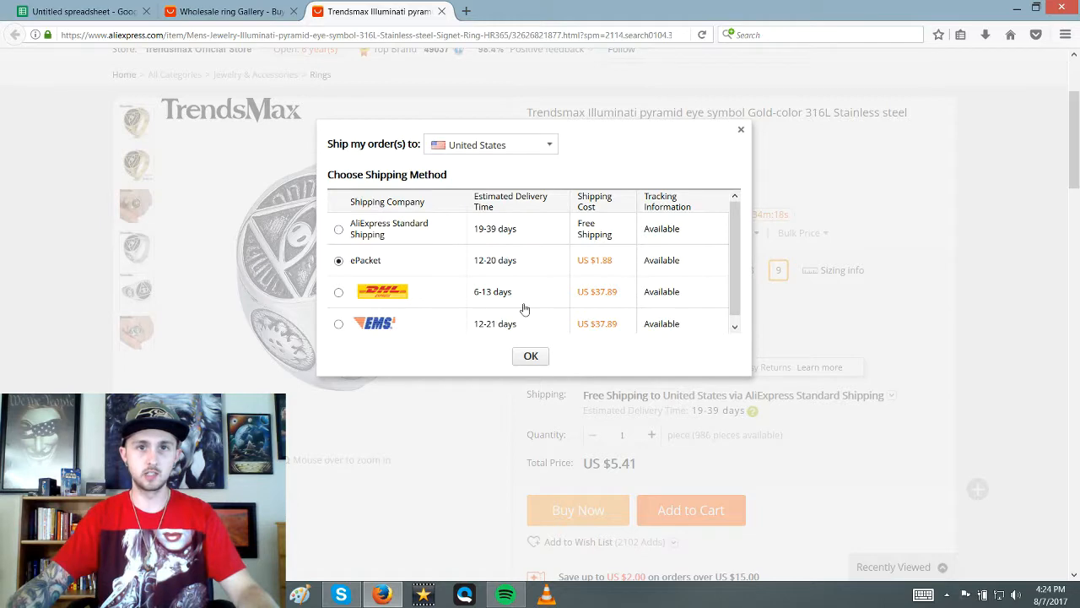
{"action": "left_click", "coordinate": [531, 355]}
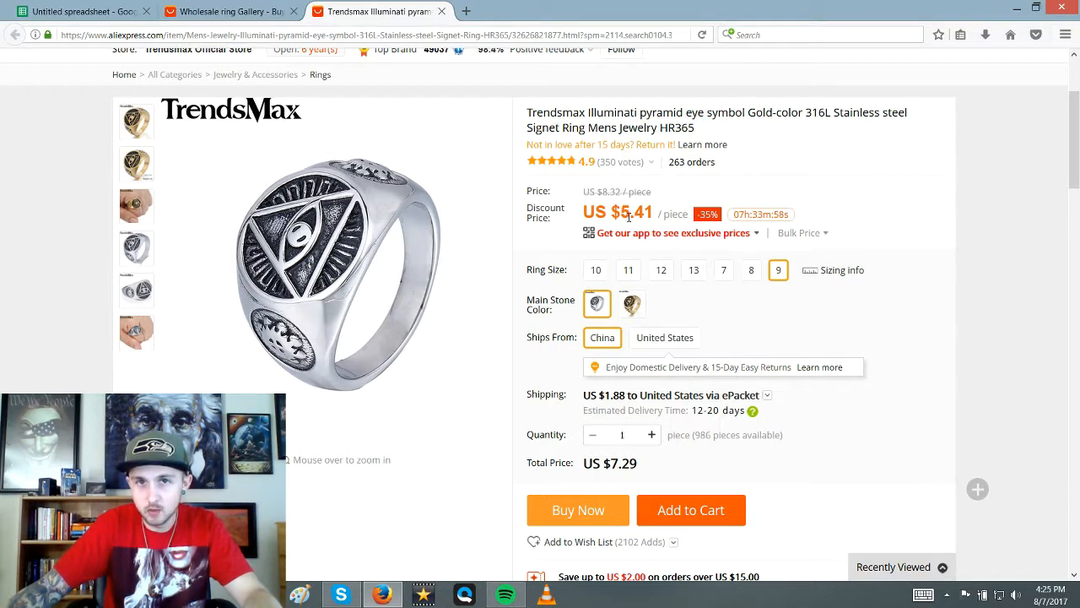
Review the ring's discount price on the AliExpress listing and enter 5.41 as the Ring cost in cell B3.
{"action": "scroll", "coordinate": [340, 515], "scroll_direction": "down", "scroll_amount": 8}
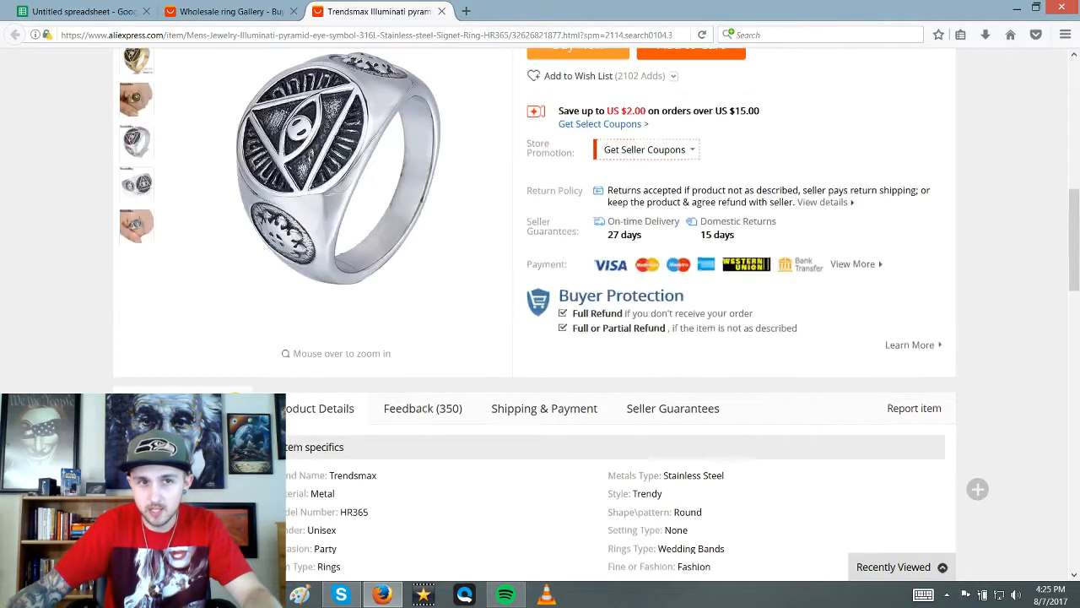
{"action": "scroll", "coordinate": [309, 374], "scroll_direction": "up", "scroll_amount": 10}
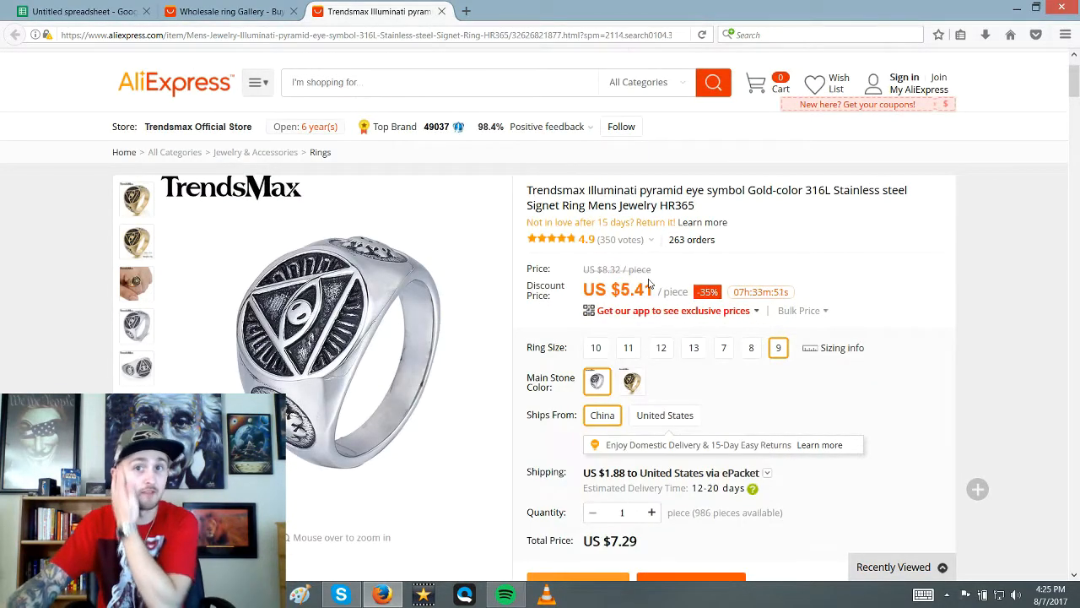
{"action": "left_click", "coordinate": [80, 11]}
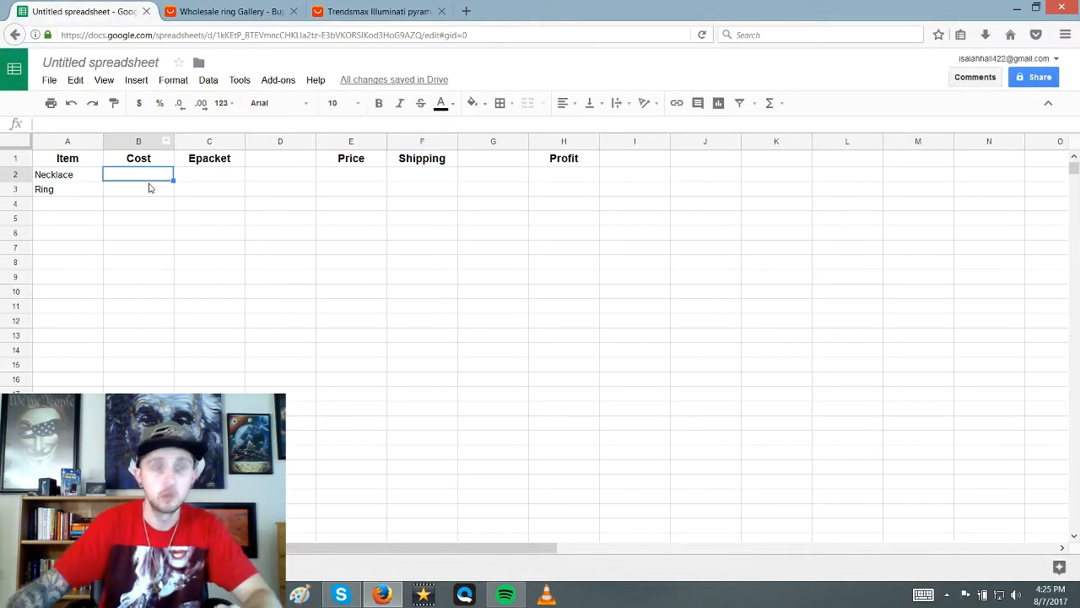
{"action": "left_click", "coordinate": [150, 187]}
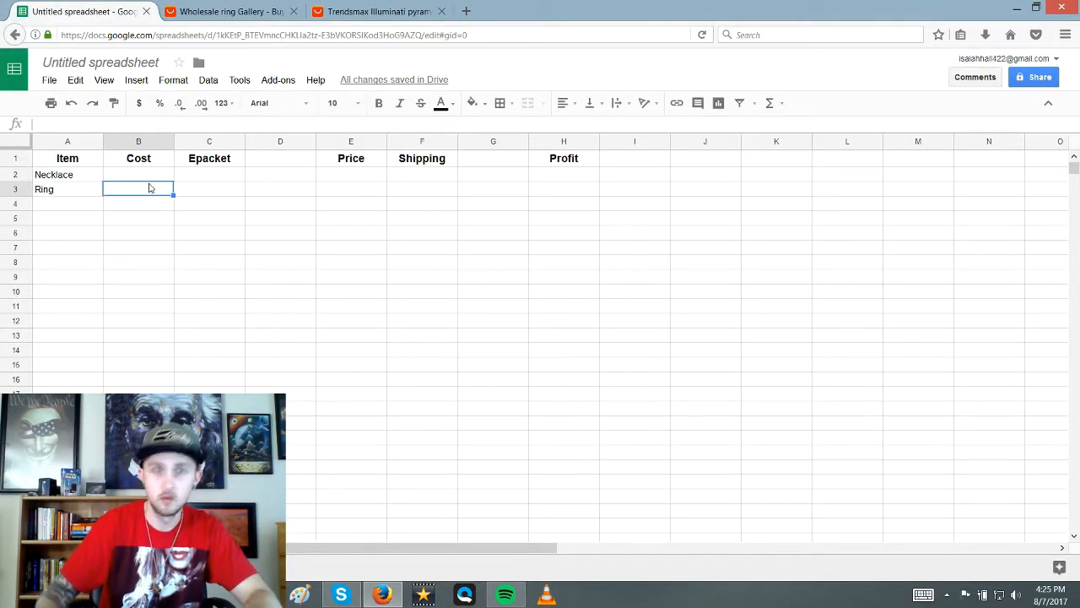
{"action": "type", "text": "5"}
{"action": "type", "text": "41"}
{"action": "key", "text": "BackSpace"}
{"action": "key", "text": "BackSpace"}
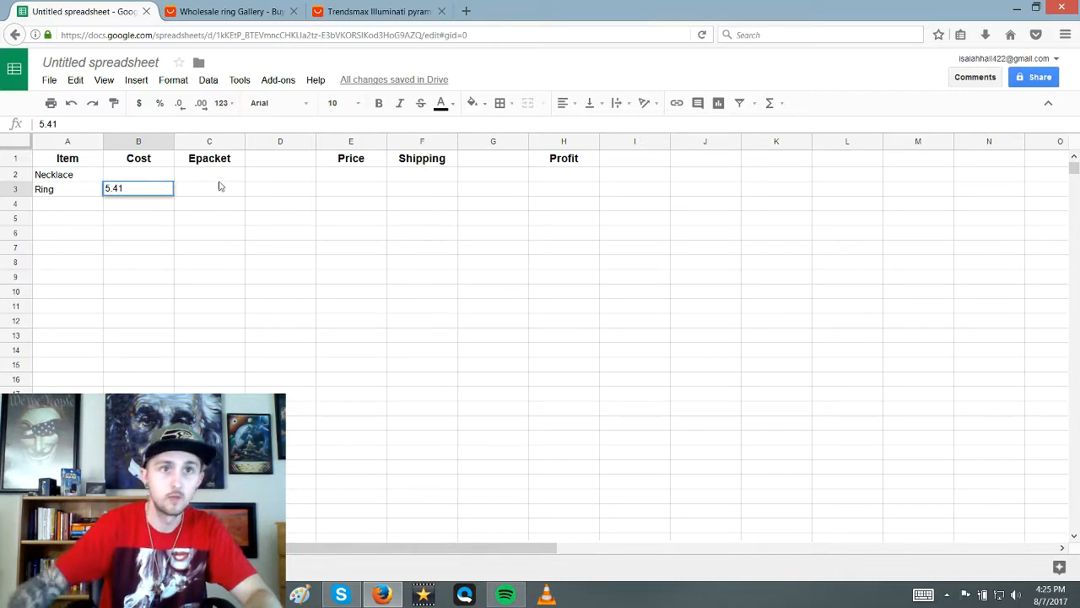
Check the ring listing's ePacket shipping price on AliExpress and enter 1.88 in the Ring row's Epacket cell, C3.
{"action": "left_click", "coordinate": [262, 8]}
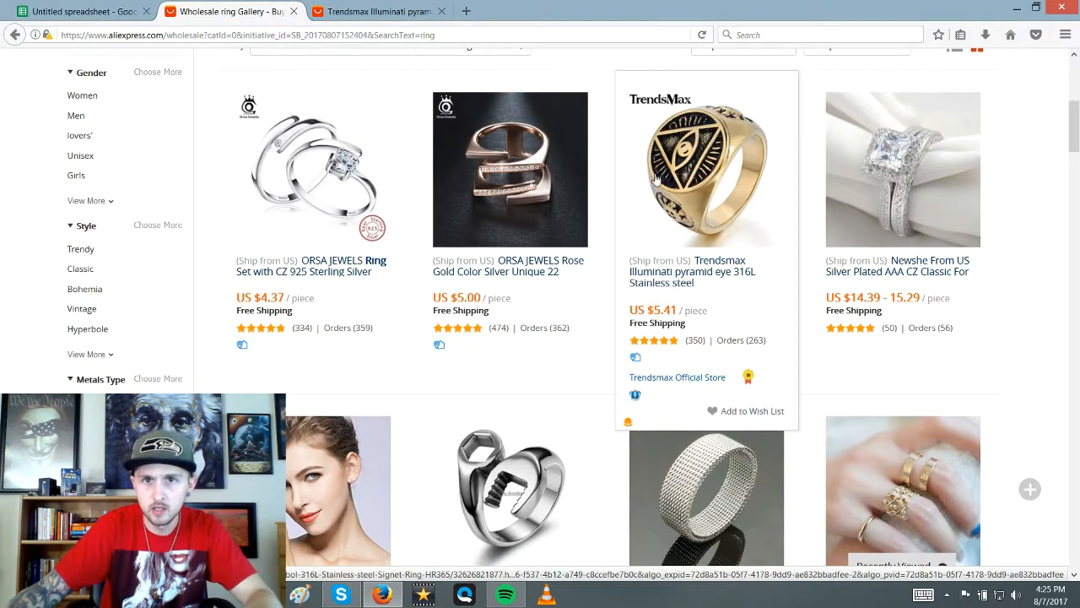
{"action": "left_click", "coordinate": [430, 12]}
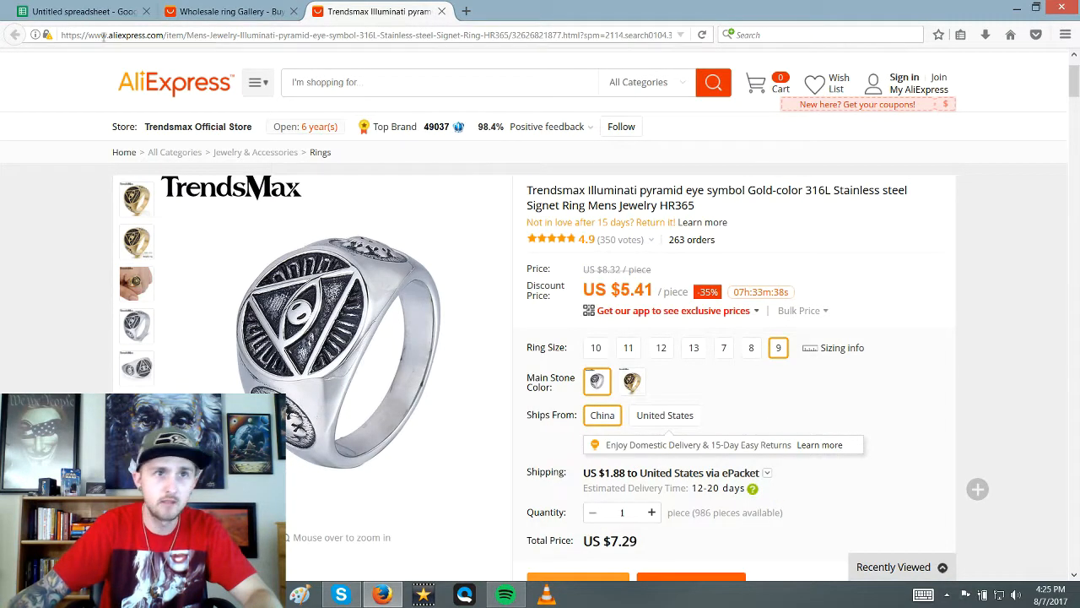
{"action": "left_click", "coordinate": [83, 10]}
{"action": "left_click", "coordinate": [222, 195]}
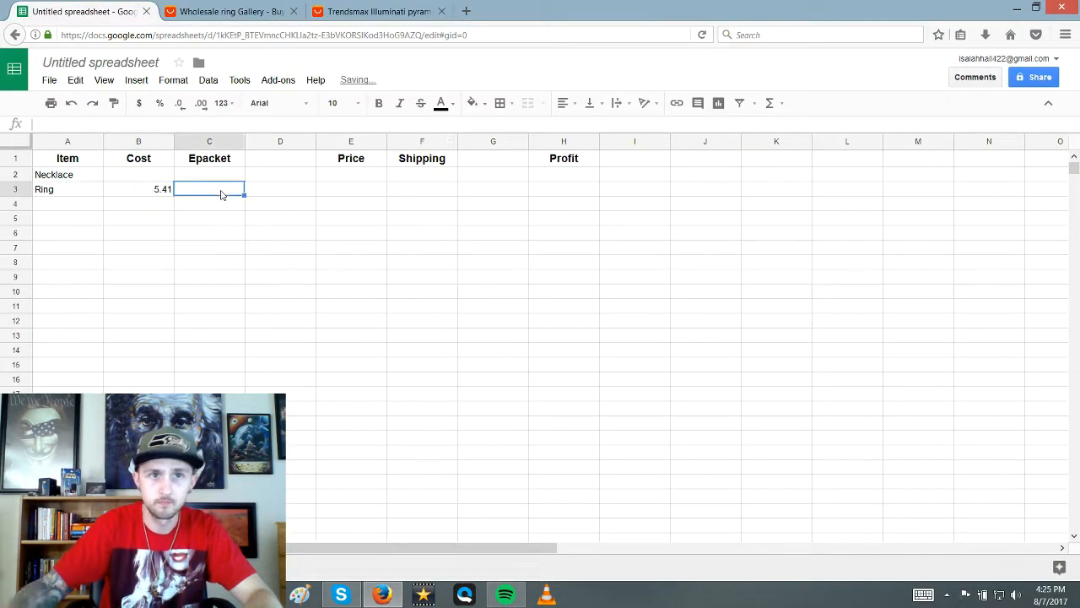
{"action": "type", "text": "1.88"}
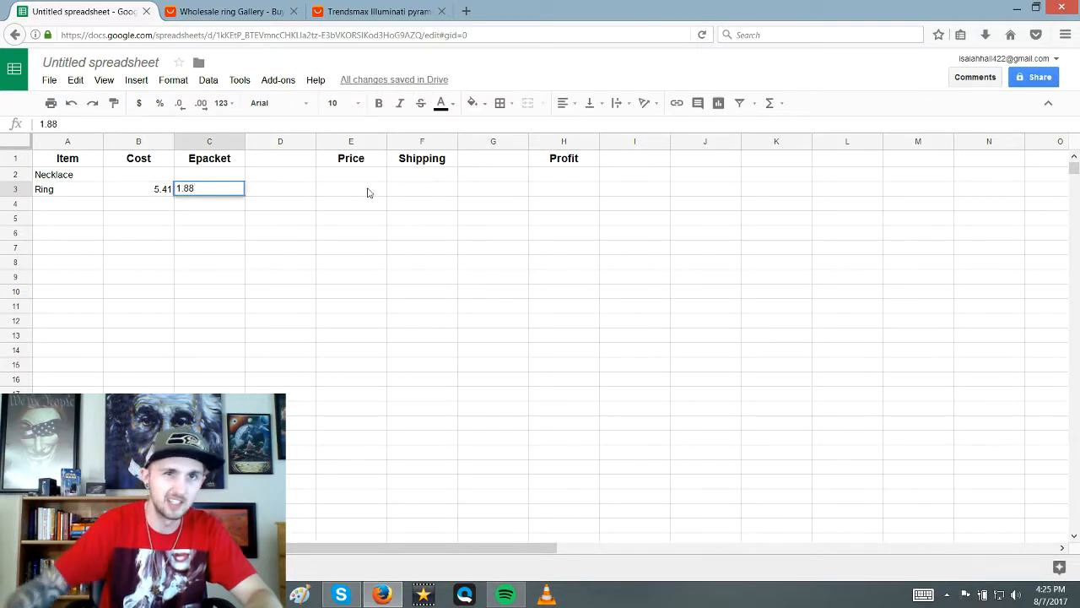
{"action": "left_click", "coordinate": [343, 196]}
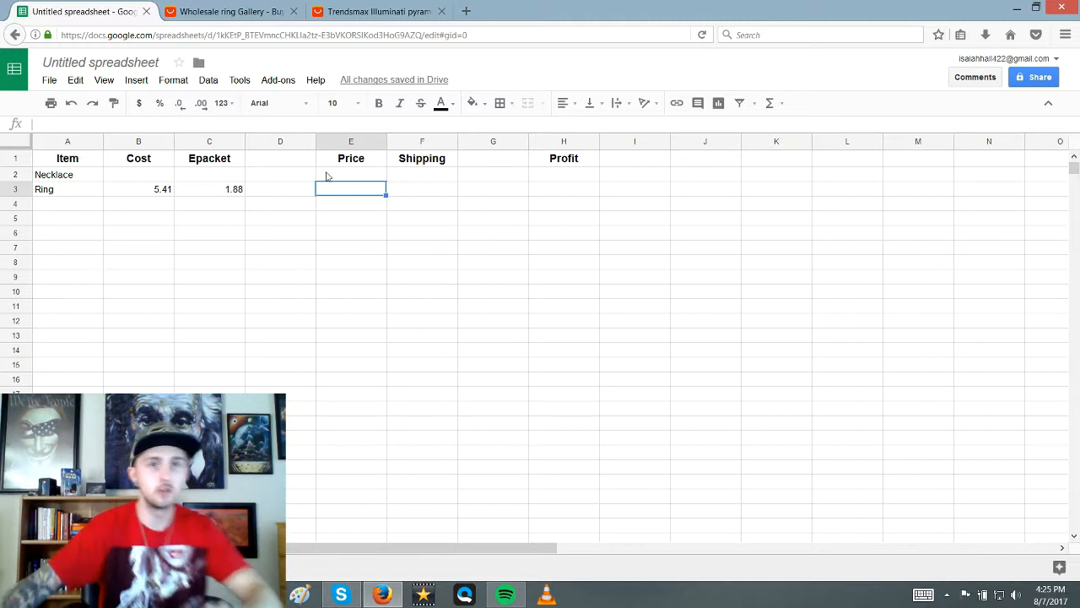
Add a Total header in D1 beside Epacket and another Total header in G1 beside Shipping.
{"action": "left_click", "coordinate": [292, 160]}
{"action": "type", "text": "Tota"}
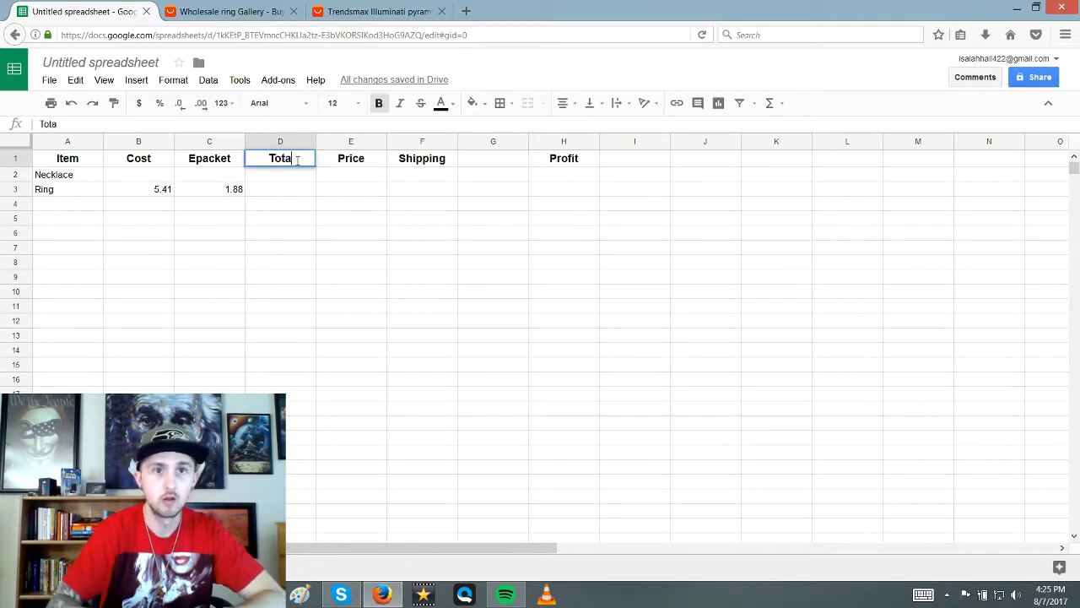
{"action": "type", "text": "l"}
{"action": "left_click", "coordinate": [489, 157]}
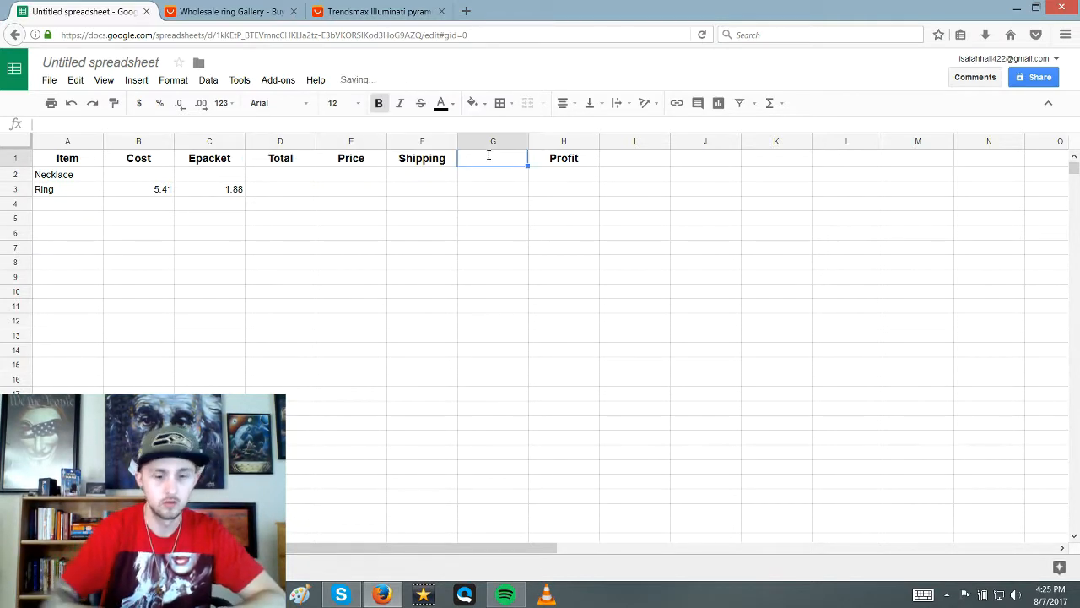
{"action": "type", "text": "Total"}
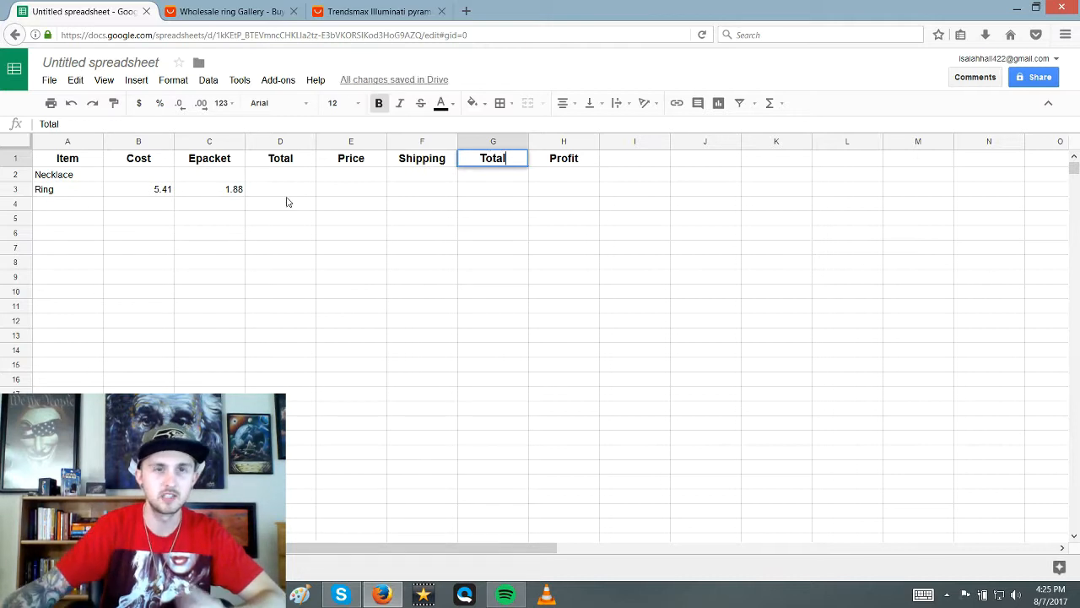
Total the ring's cost and ePacket shipping in D3 with the formula =SUM(B3,C3).
{"action": "left_click", "coordinate": [284, 191]}
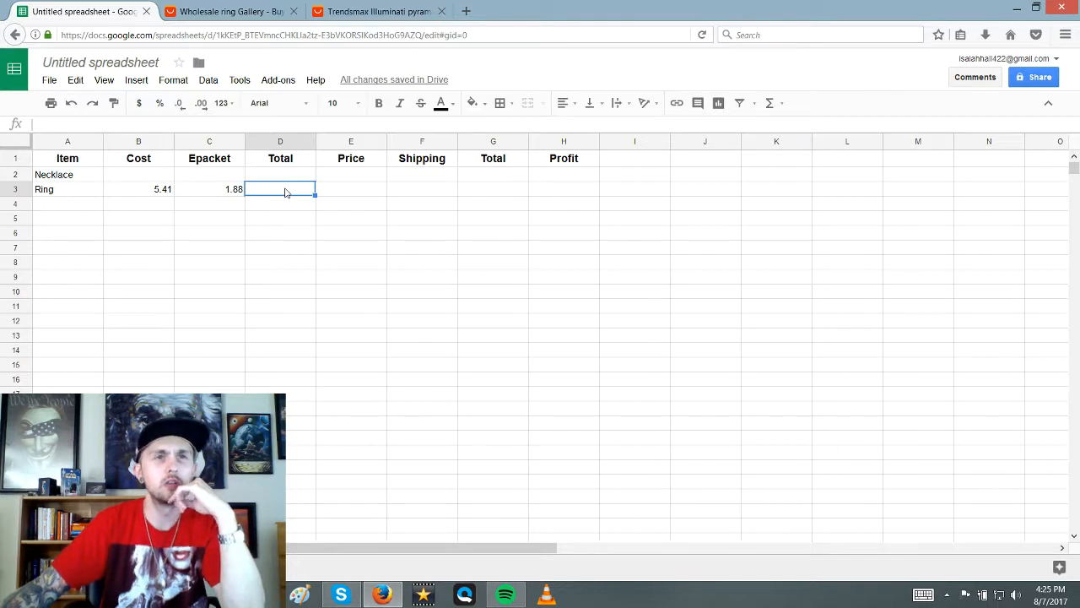
{"action": "type", "text": "=SUM"}
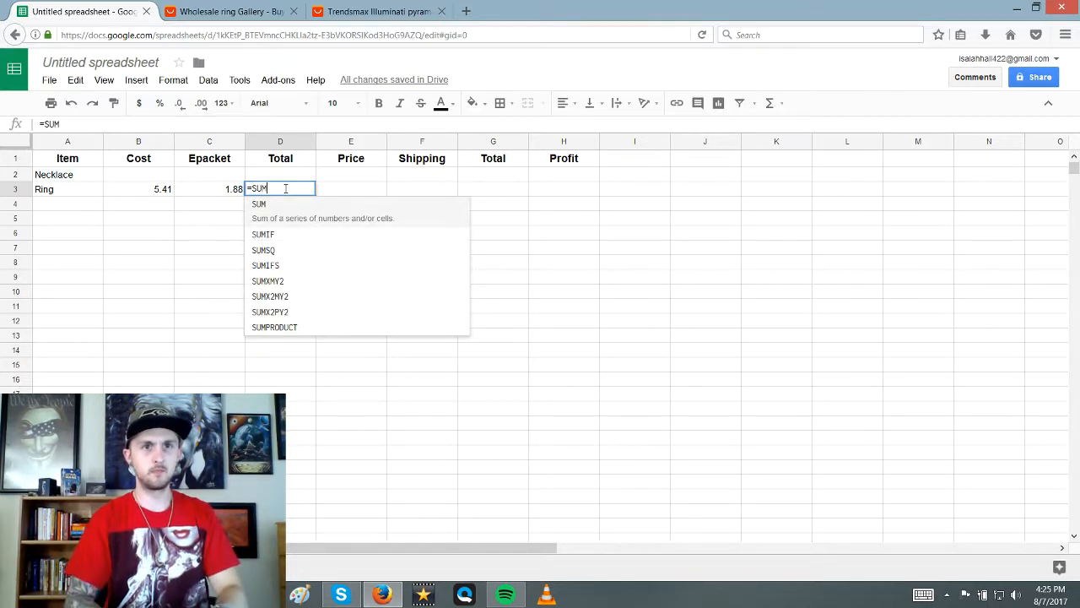
{"action": "type", "text": "("}
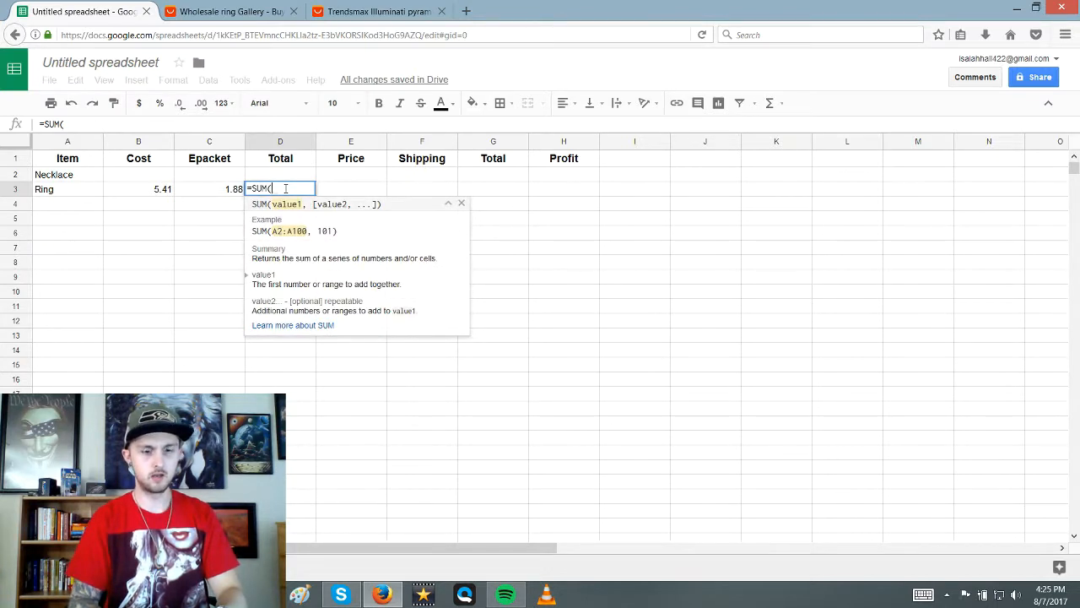
{"action": "type", "text": "B3"}
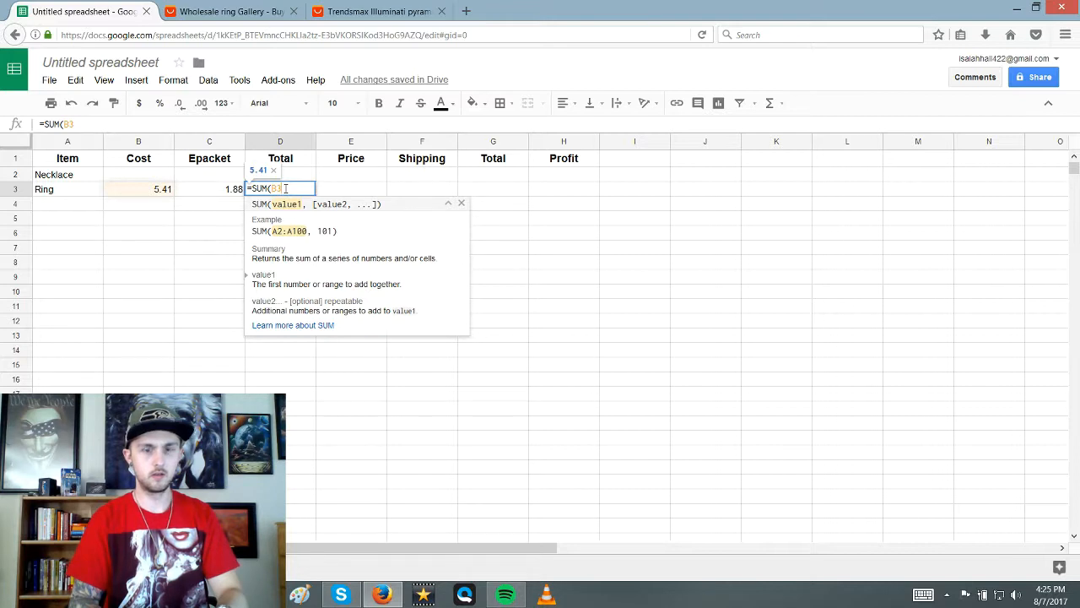
{"action": "type", "text": ",B4"}
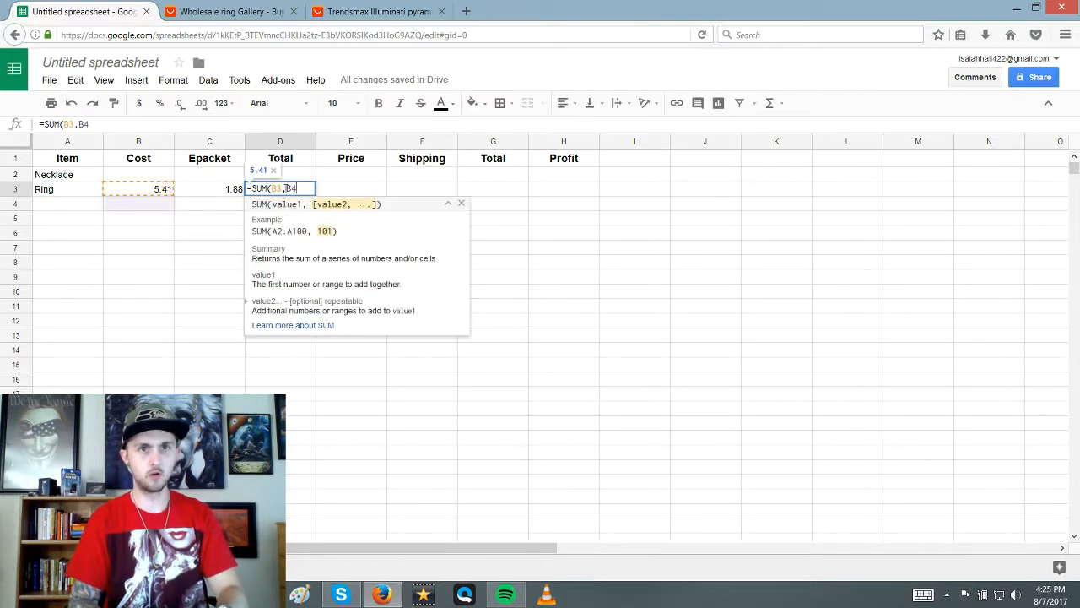
{"action": "type", "text": ")"}
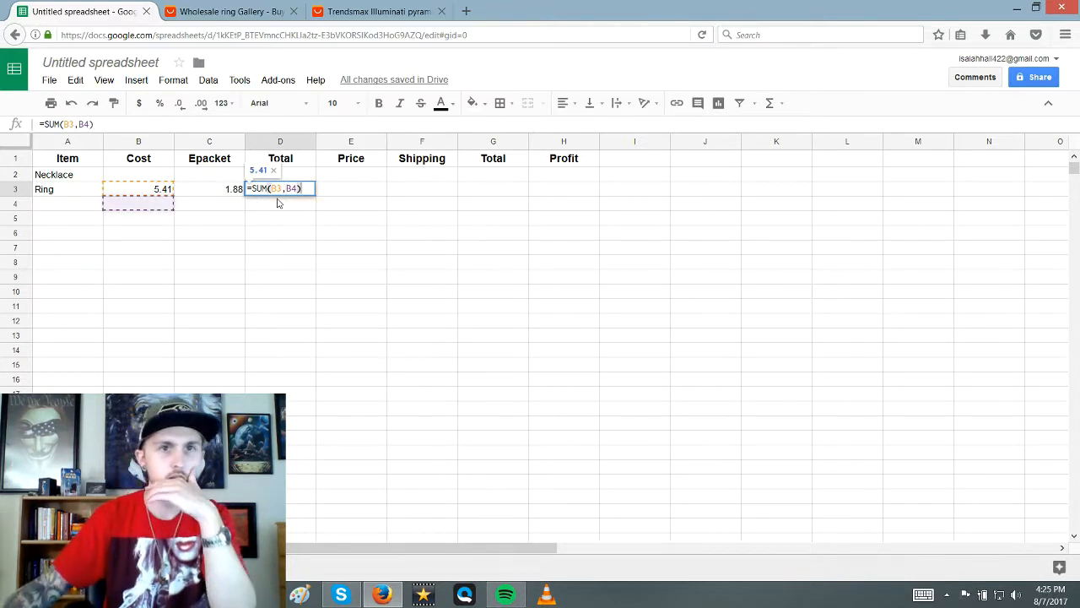
{"action": "left_click", "coordinate": [290, 188]}
{"action": "key", "text": "BackSpace"}
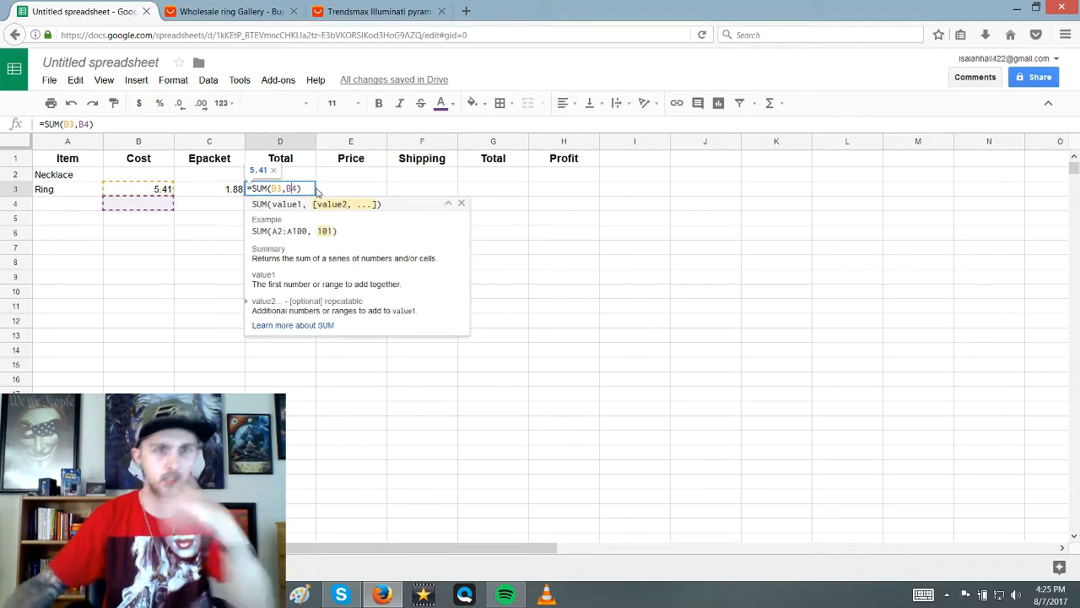
{"action": "type", "text": "C"}
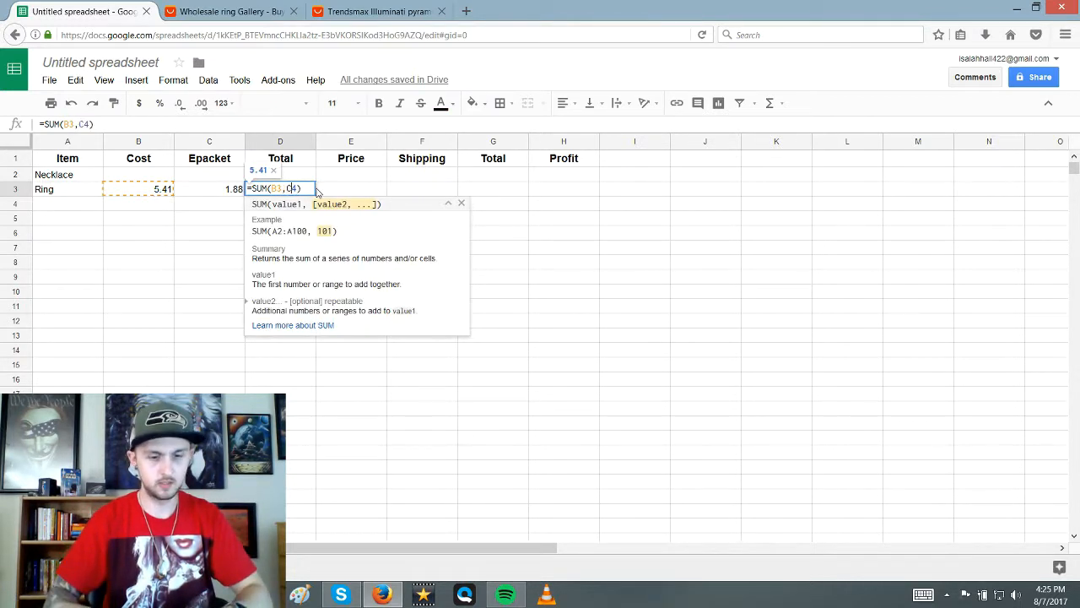
{"action": "key", "text": "Delete"}
{"action": "type", "text": "3"}
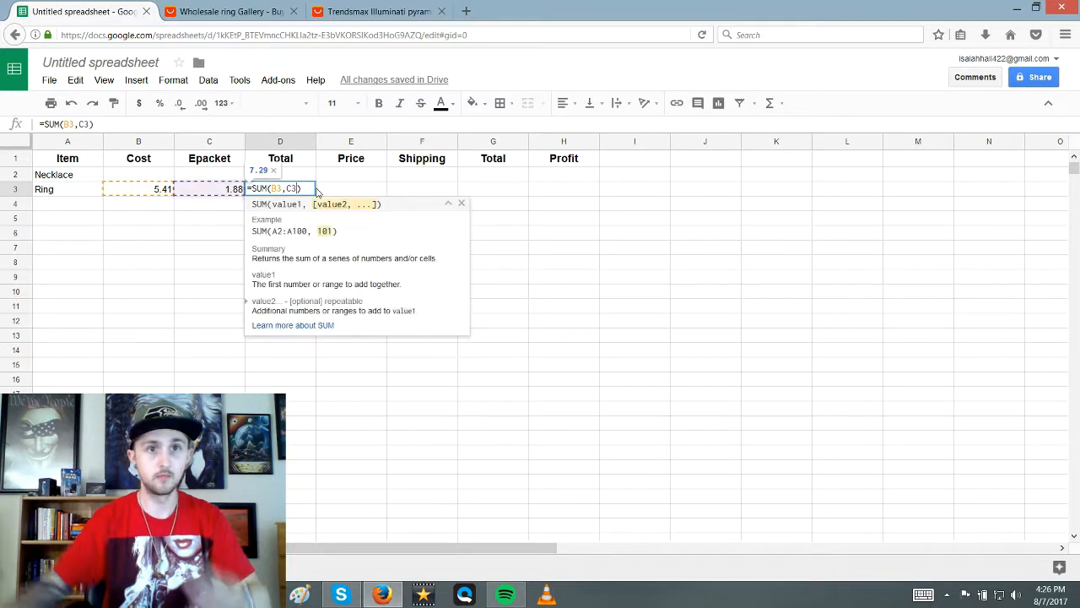
{"action": "left_click", "coordinate": [491, 394]}
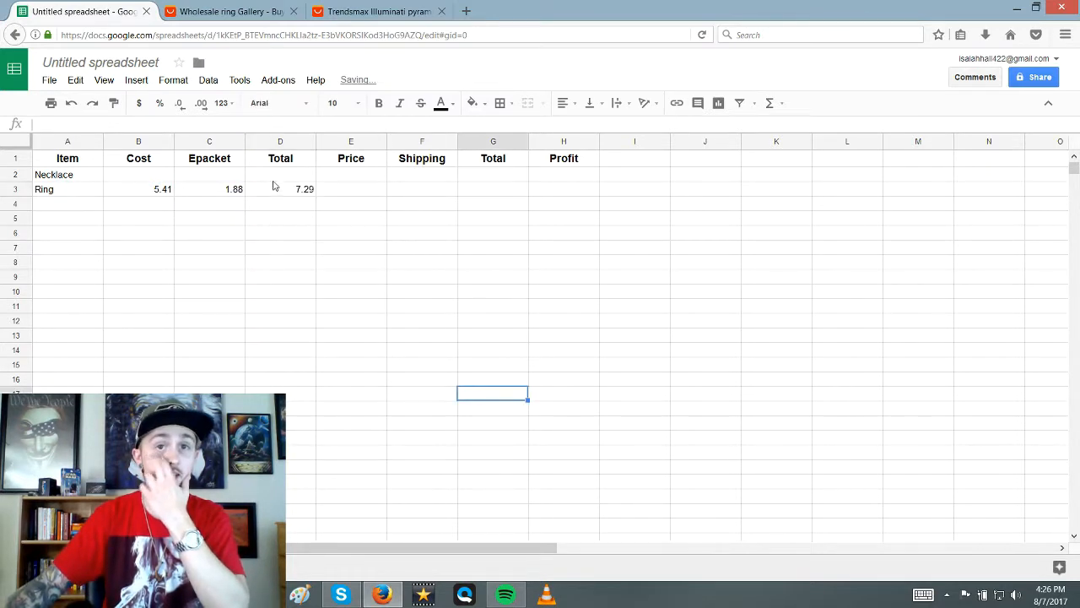
{"action": "left_click", "coordinate": [273, 179]}
{"action": "left_click", "coordinate": [277, 191]}
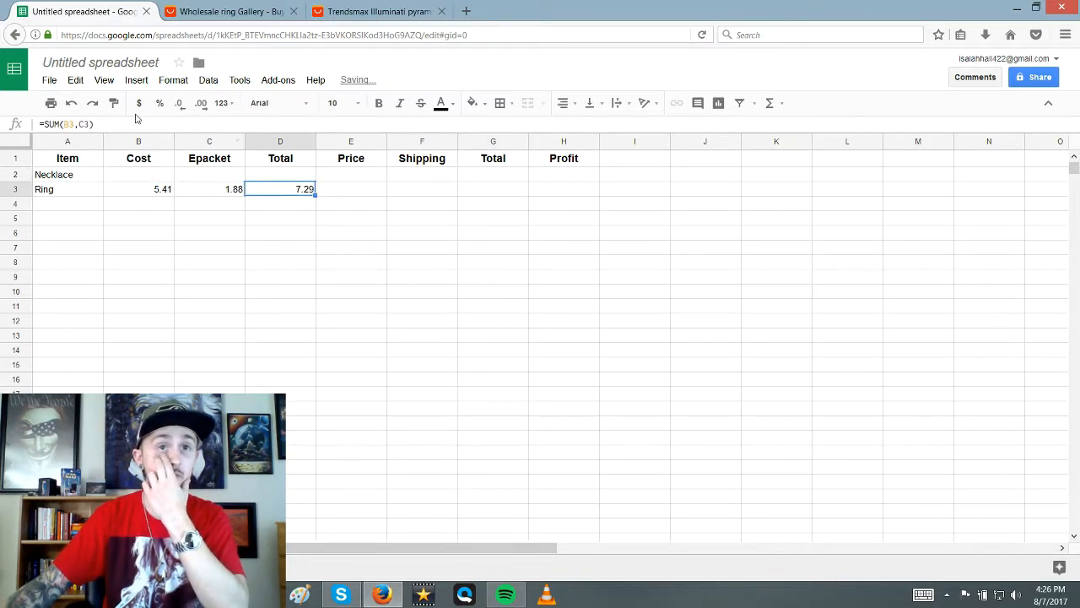
{"action": "left_click", "coordinate": [48, 124]}
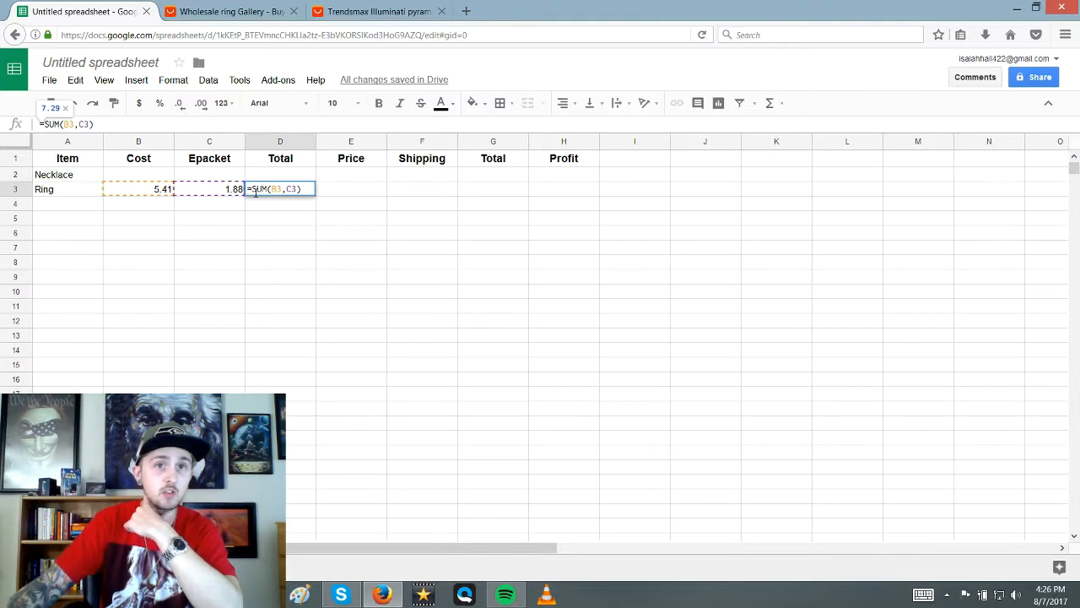
{"action": "left_click", "coordinate": [336, 233]}
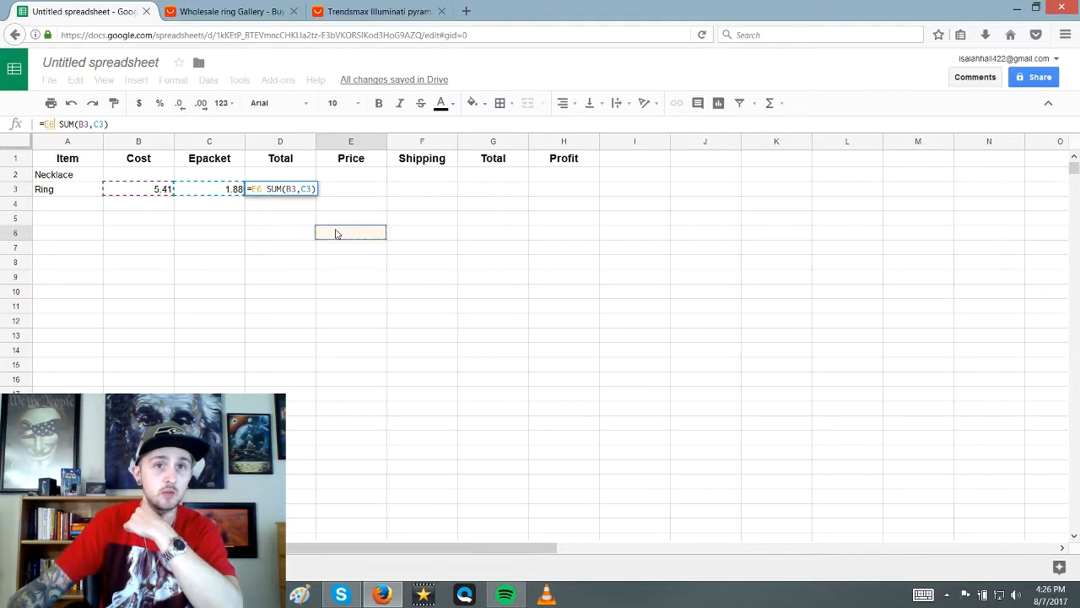
{"action": "left_click", "coordinate": [272, 234]}
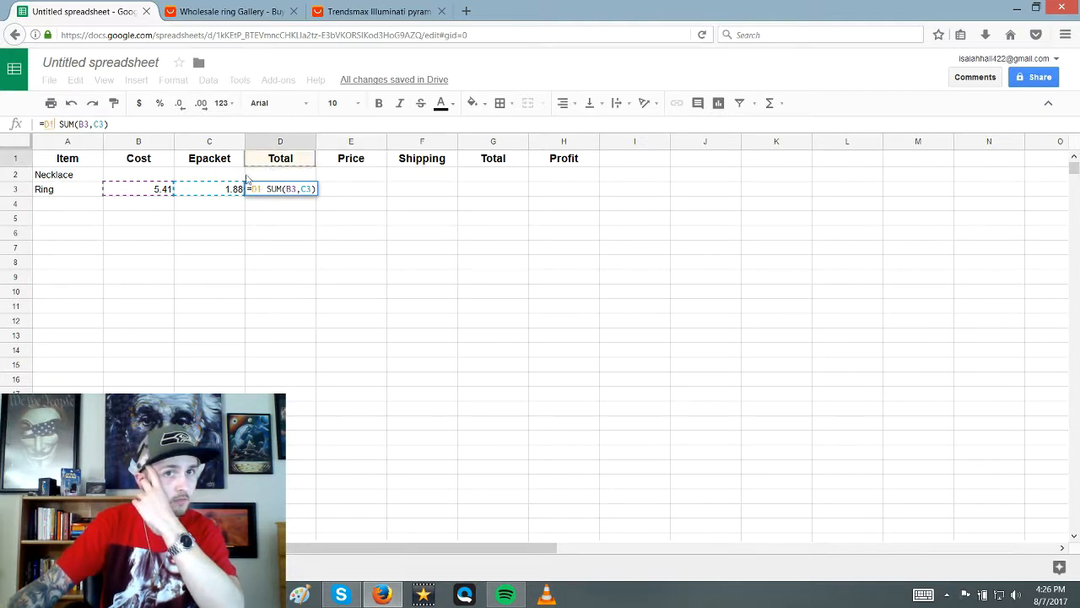
{"action": "left_click", "coordinate": [201, 222]}
{"action": "left_click", "coordinate": [56, 124]}
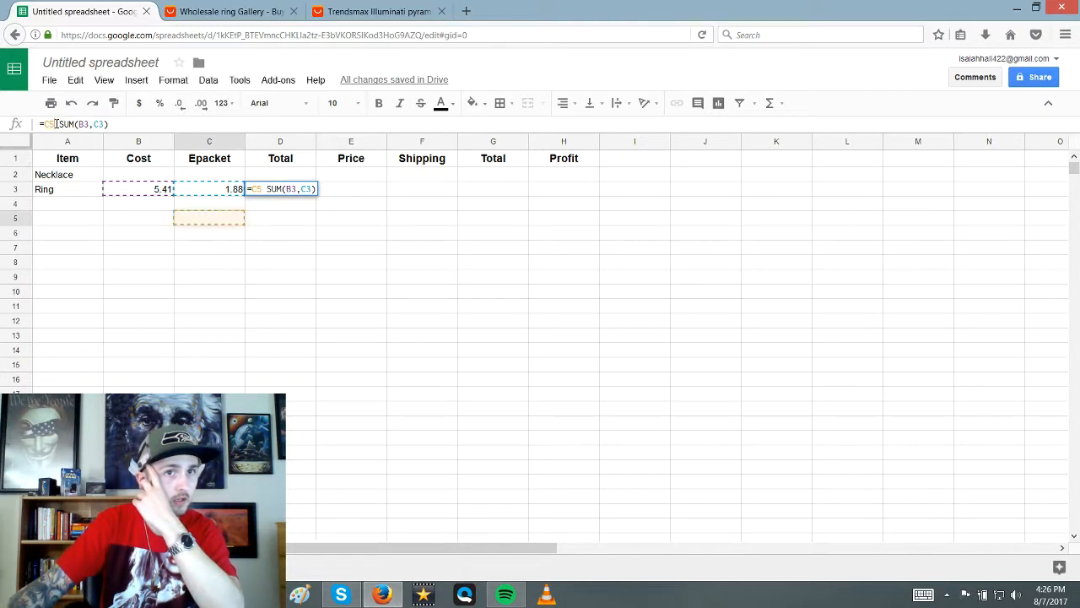
{"action": "key", "text": "BackSpace"}
{"action": "key", "text": "BackSpace"}
{"action": "key", "text": "BackSpace"}
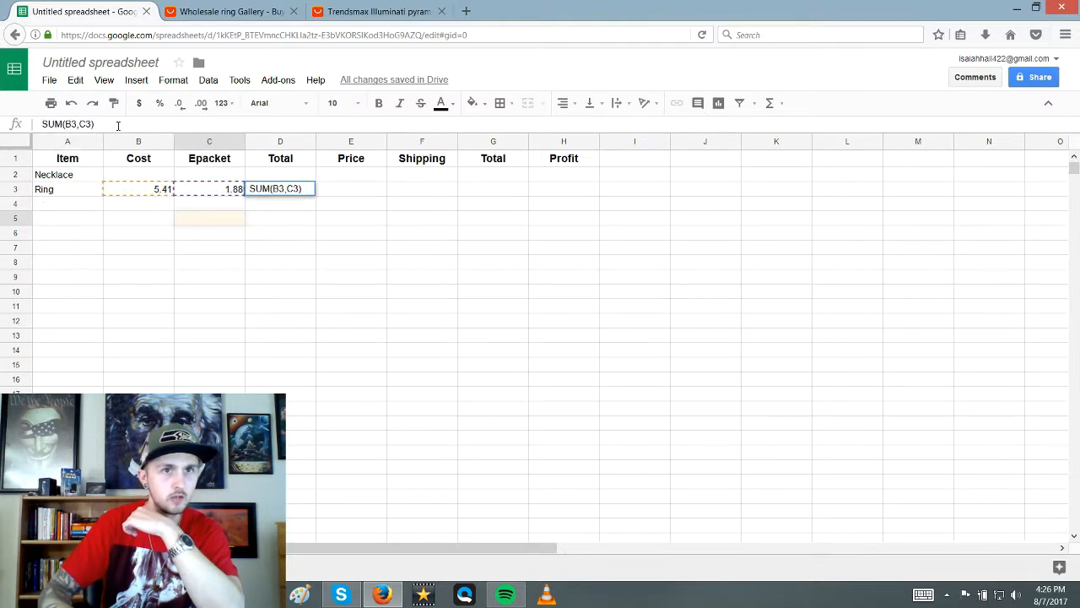
{"action": "type", "text": "="}
{"action": "left_click", "coordinate": [240, 334]}
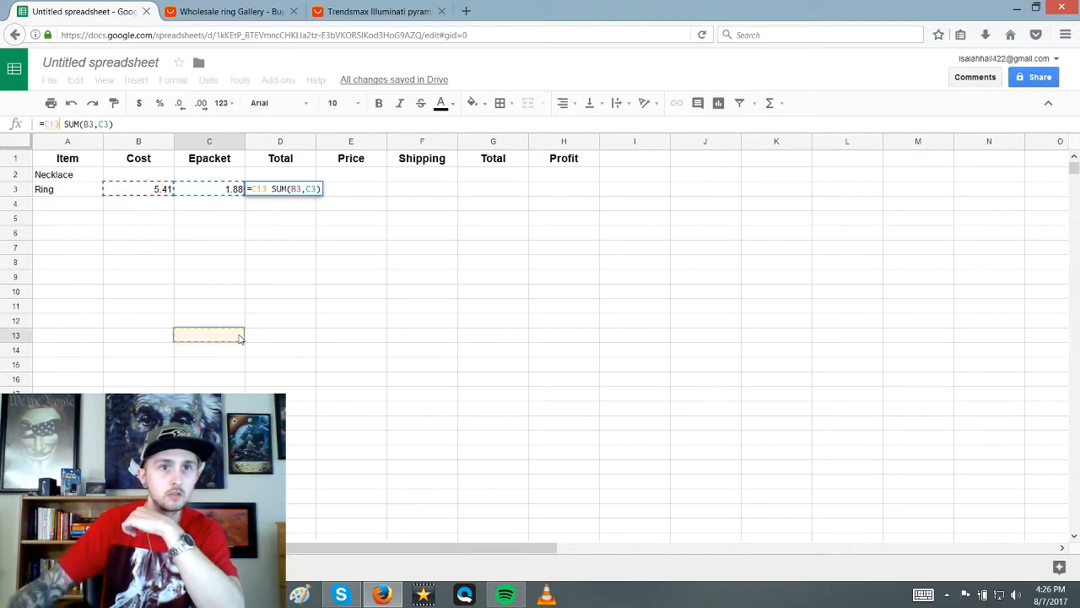
{"action": "left_click", "coordinate": [270, 188]}
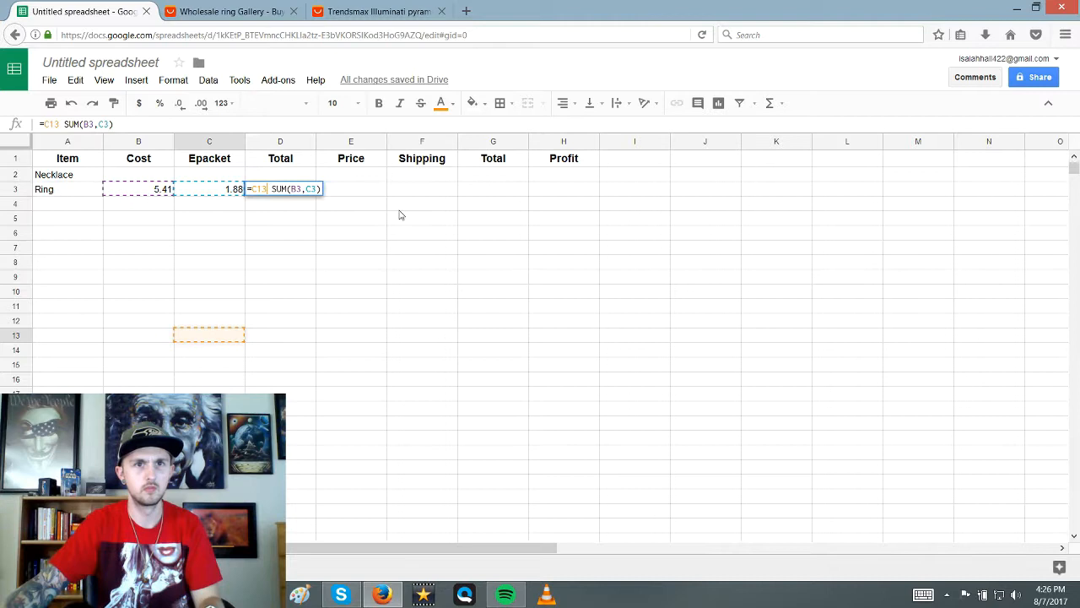
Rewrite the Ring row's first Total formula in D3 as =sum(b3,C3).
{"action": "left_click", "coordinate": [316, 192]}
{"action": "left_click_drag", "start_coordinate": [323, 189], "coordinate": [225, 187]}
{"action": "type", "text": "=sum"}
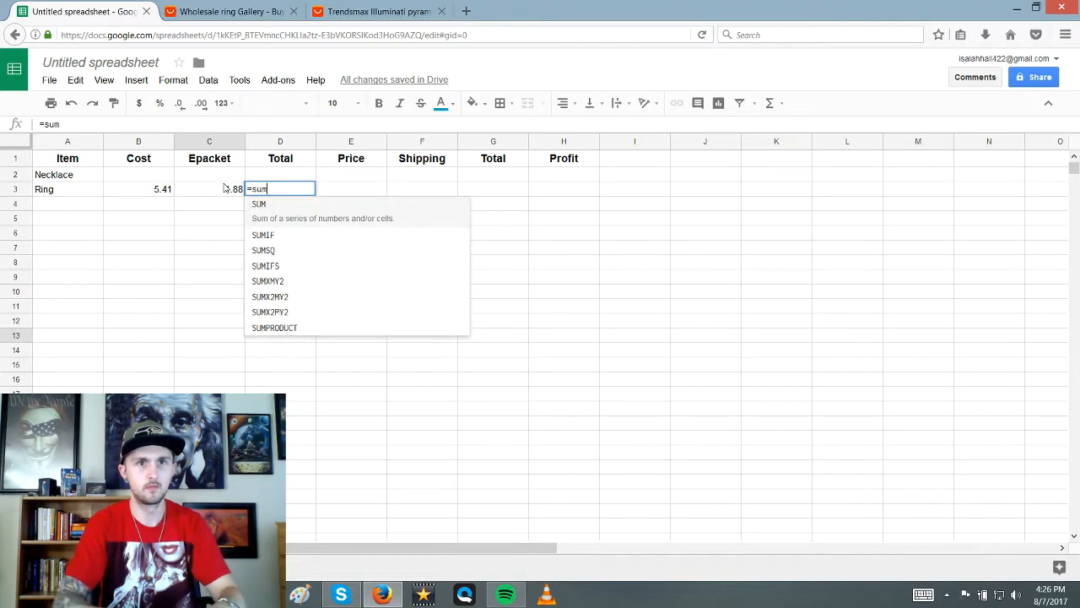
{"action": "type", "text": "("}
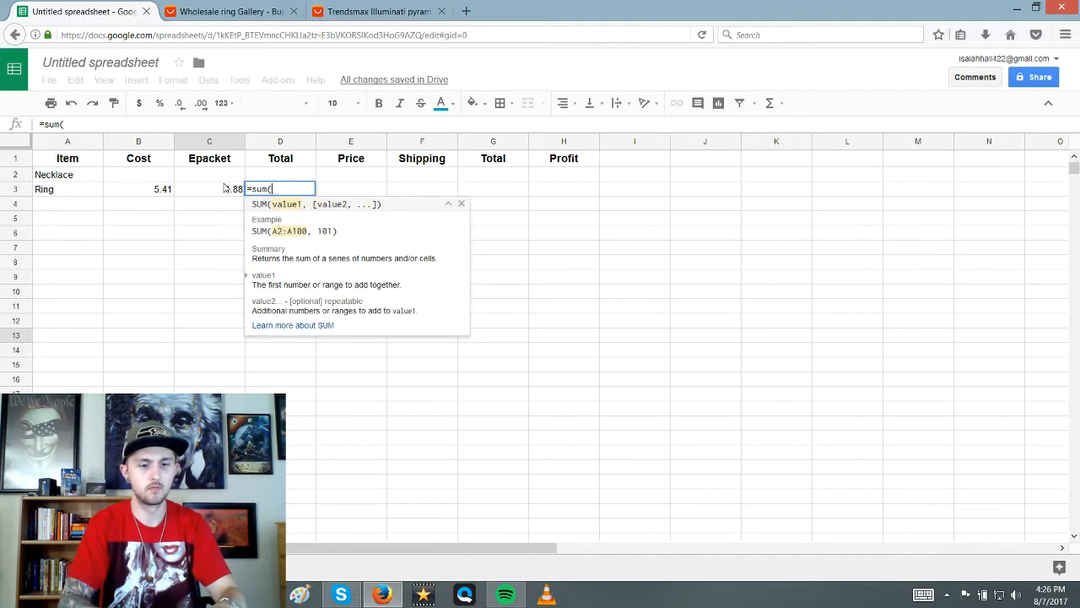
{"action": "type", "text": "b"}
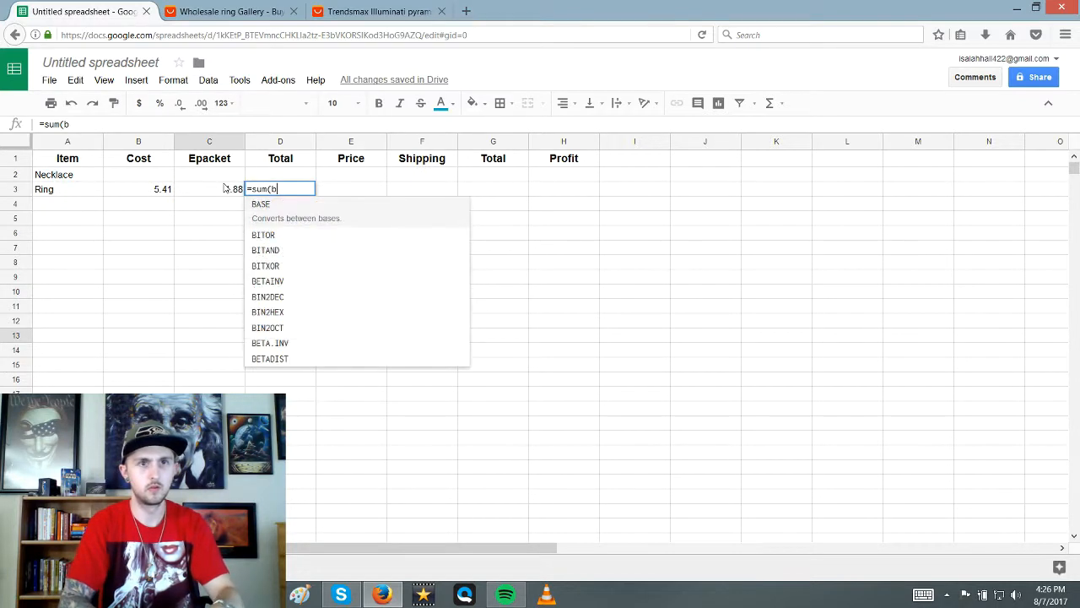
{"action": "type", "text": "3,"}
{"action": "left_click", "coordinate": [225, 188]}
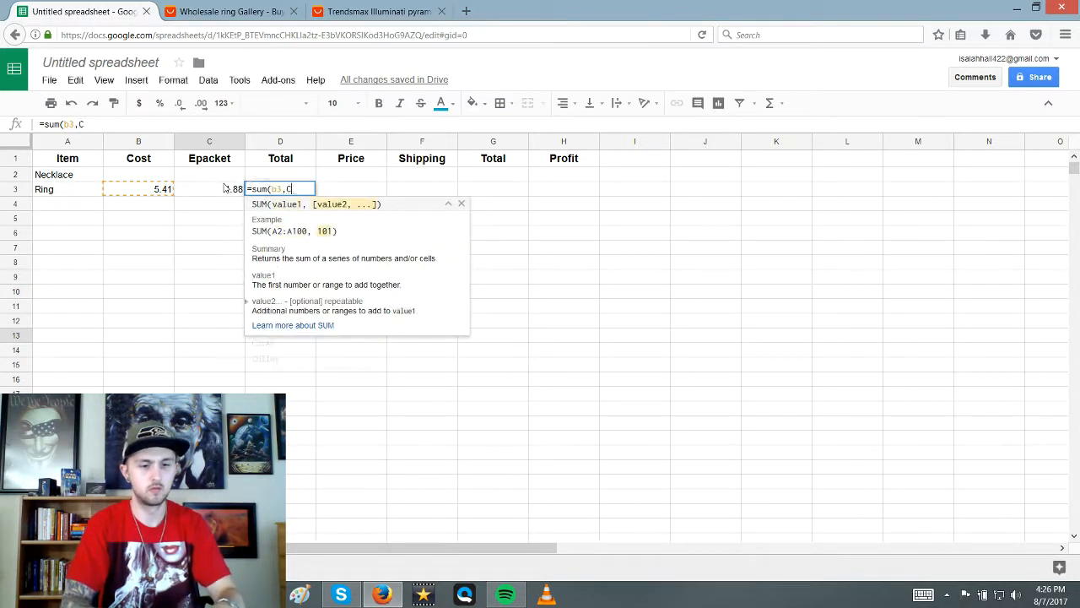
{"action": "type", "text": ")"}
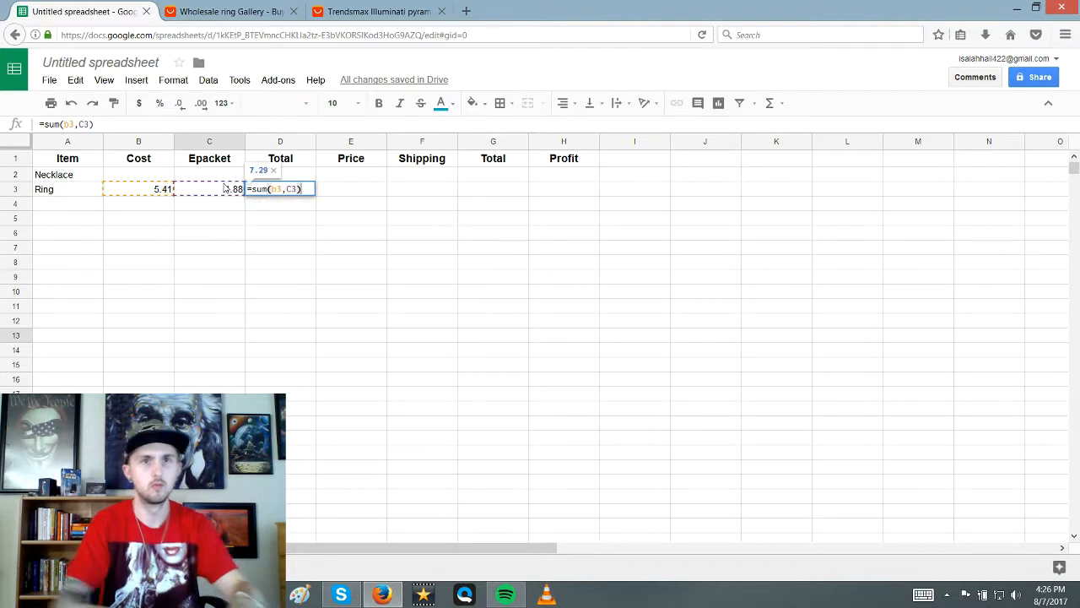
{"action": "left_click", "coordinate": [231, 269]}
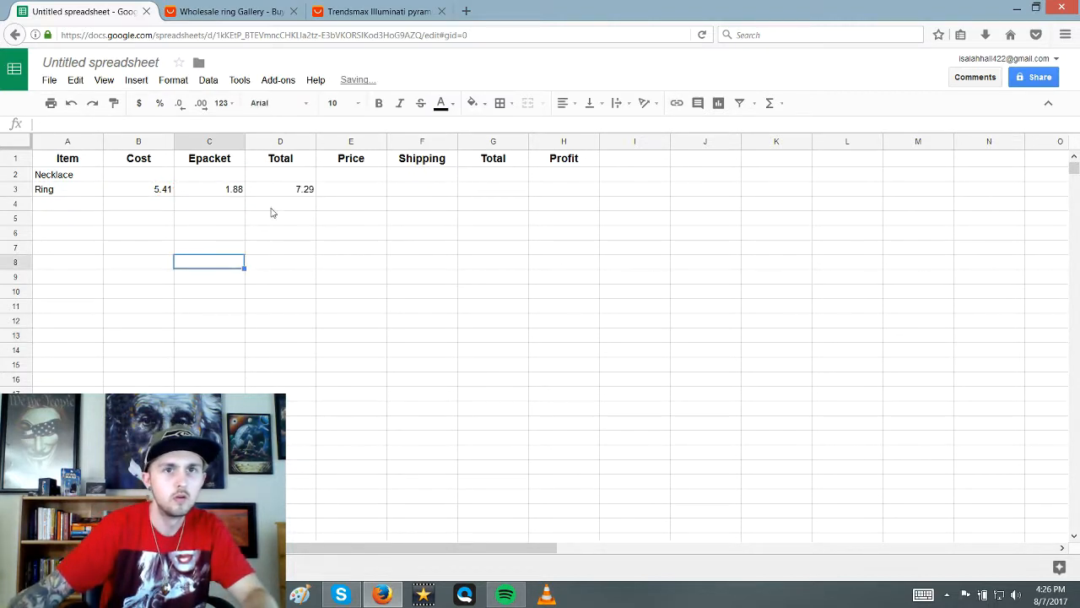
Enter 7.97 as the Ring's Price in E3 and 0 as its Shipping in F3.
{"action": "left_click", "coordinate": [361, 188]}
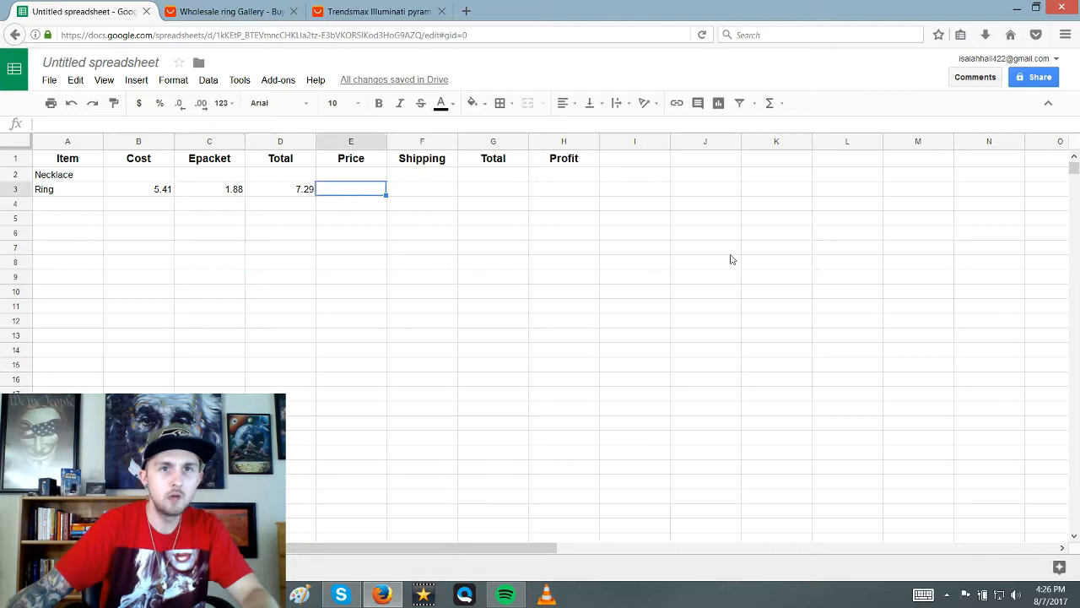
{"action": "type", "text": "7.9"}
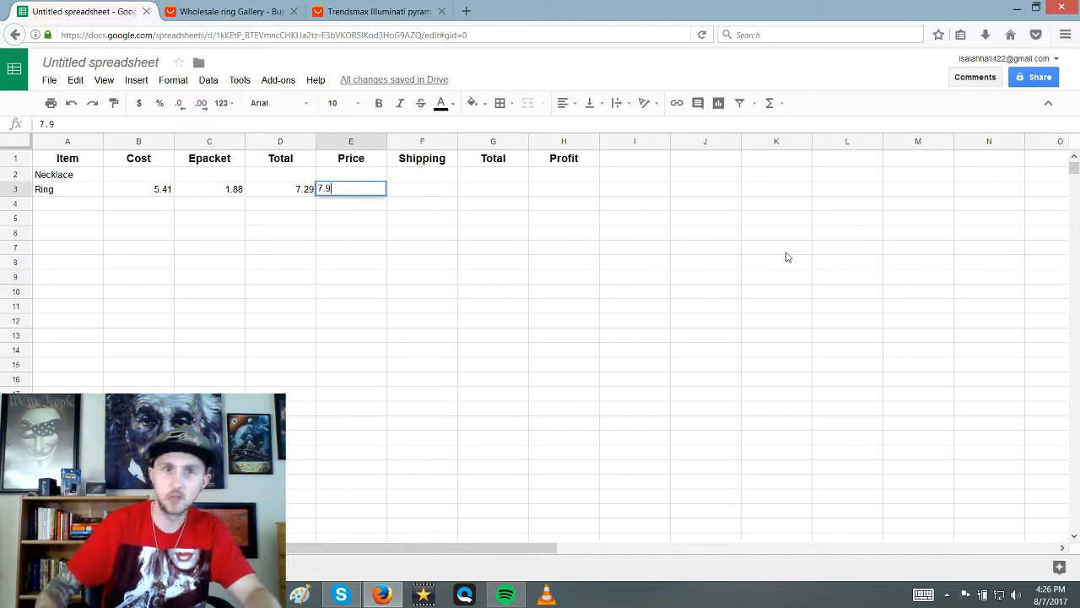
{"action": "type", "text": "7"}
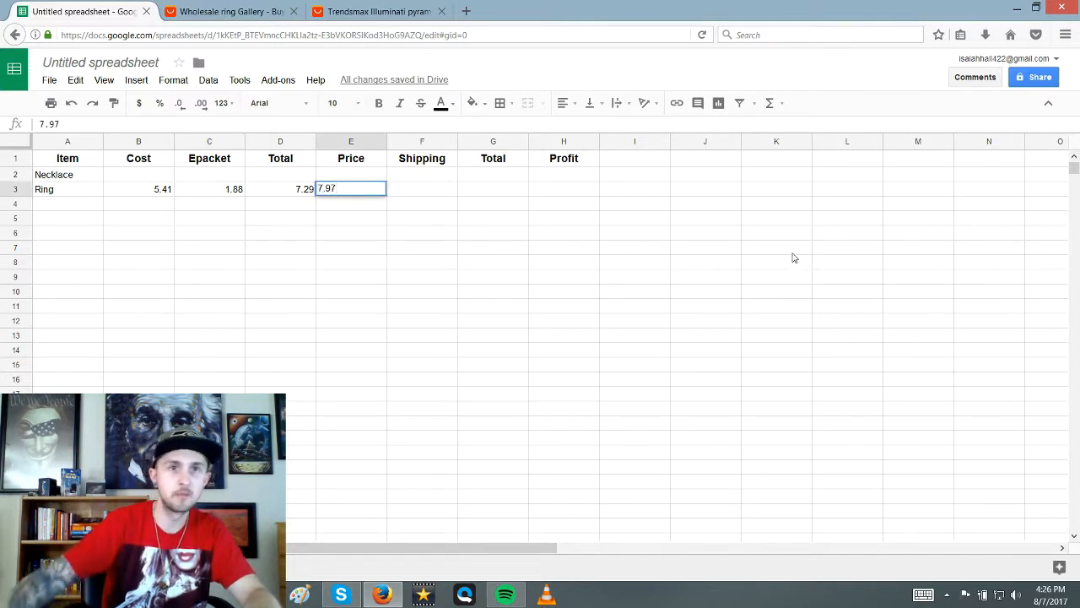
{"action": "left_click", "coordinate": [334, 263]}
{"action": "left_click", "coordinate": [432, 189]}
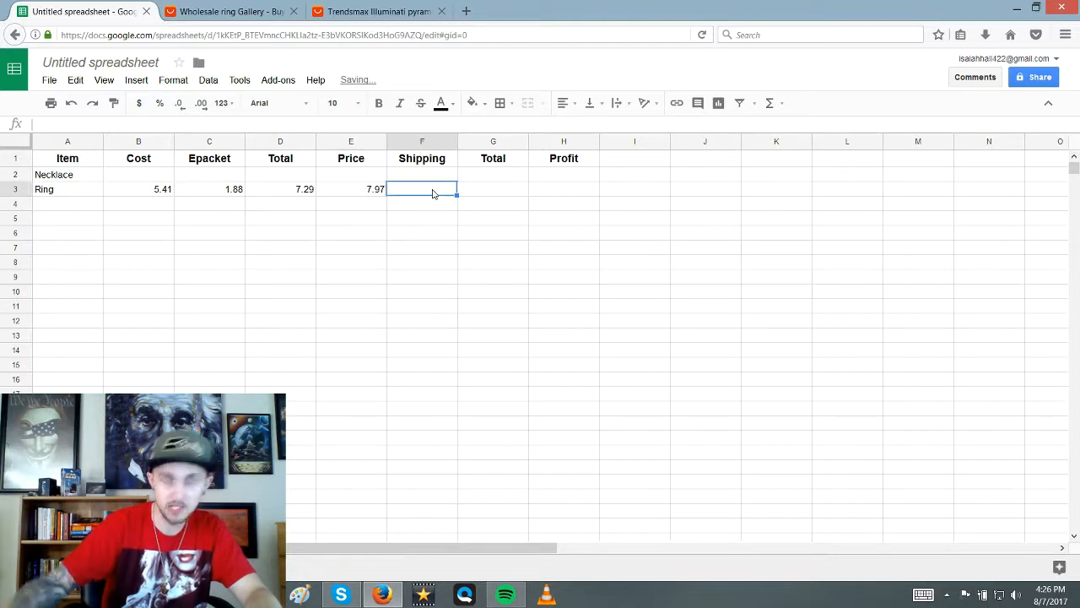
{"action": "type", "text": "0"}
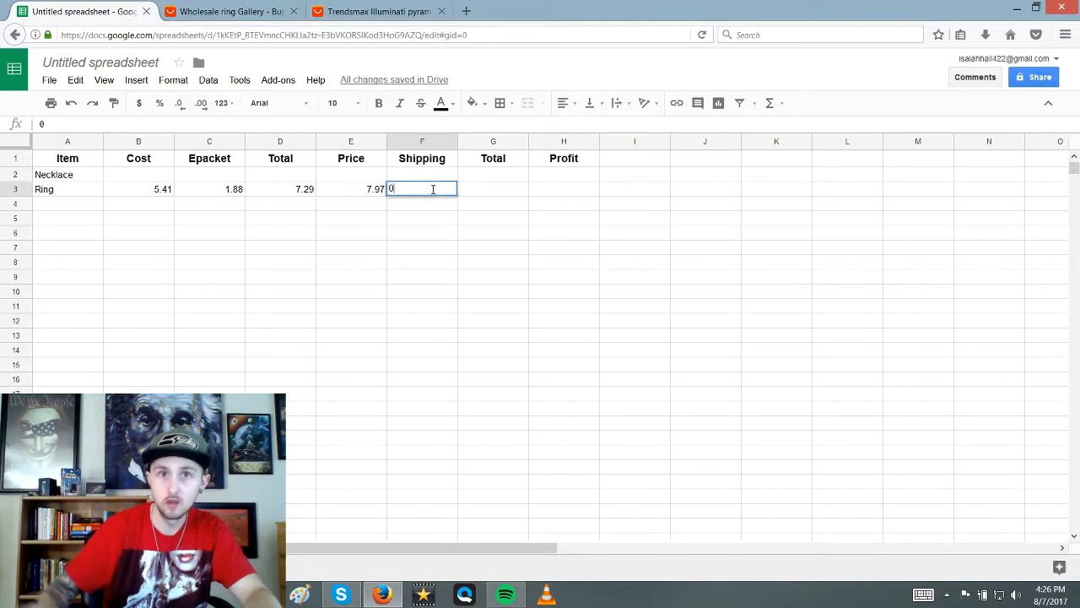
Total the Ring's price and shipping in G3 with the formula =Sum(E3,F3).
{"action": "left_click", "coordinate": [506, 197]}
{"action": "type", "text": "70"}
{"action": "key", "text": "BackSpace"}
{"action": "key", "text": "BackSpace"}
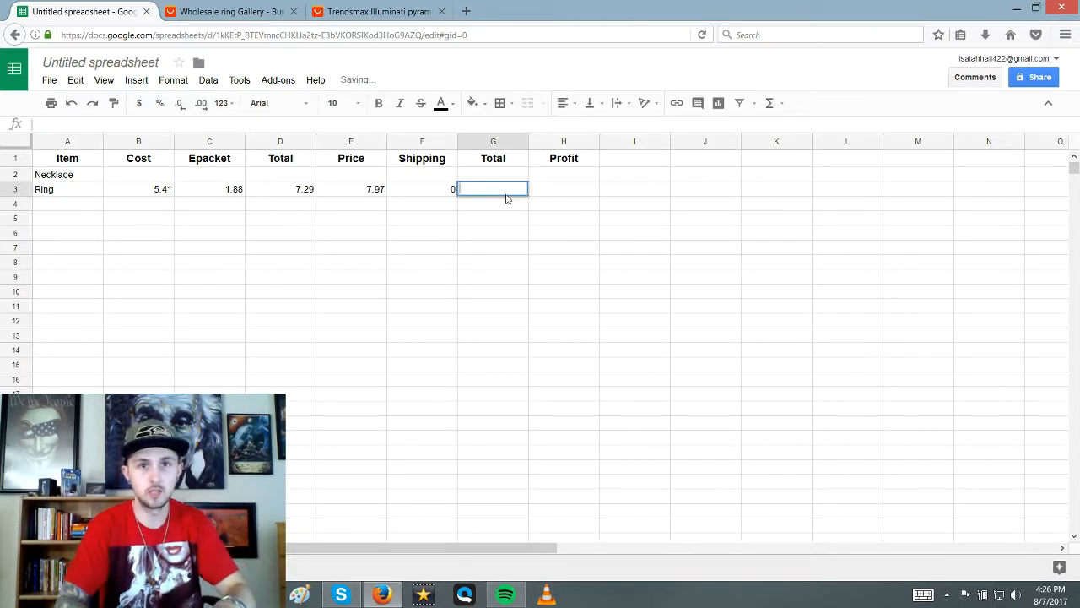
{"action": "type", "text": "=Su"}
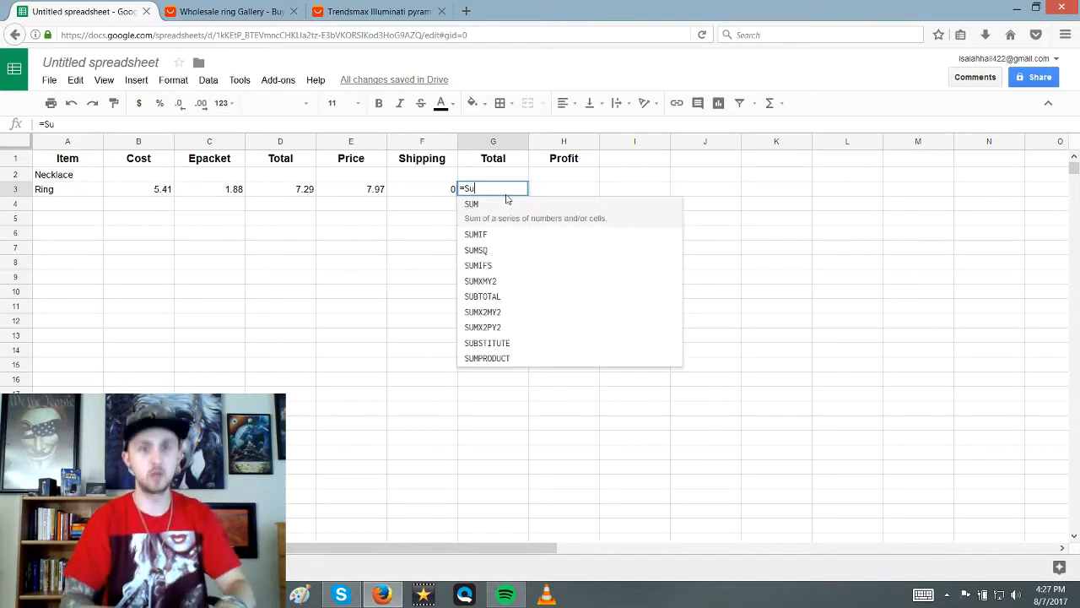
{"action": "type", "text": "m("}
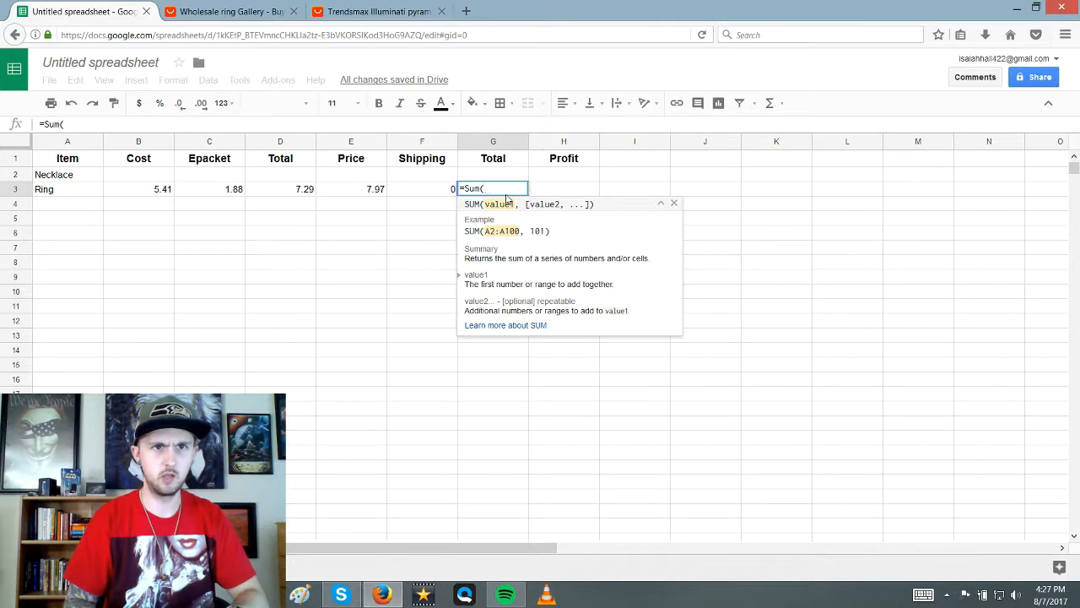
{"action": "type", "text": "E3,"}
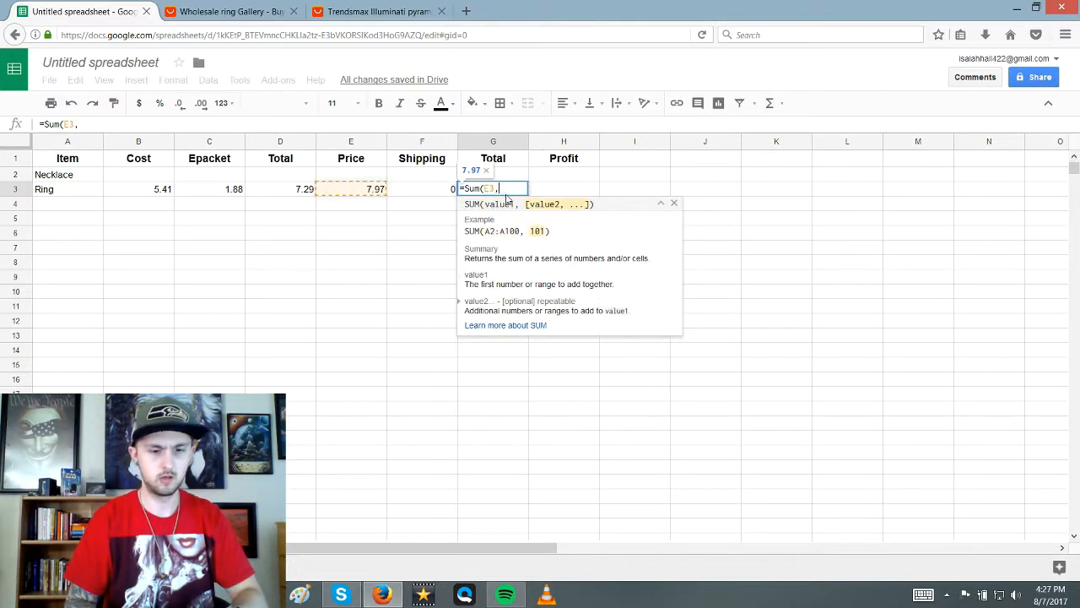
{"action": "type", "text": "F"}
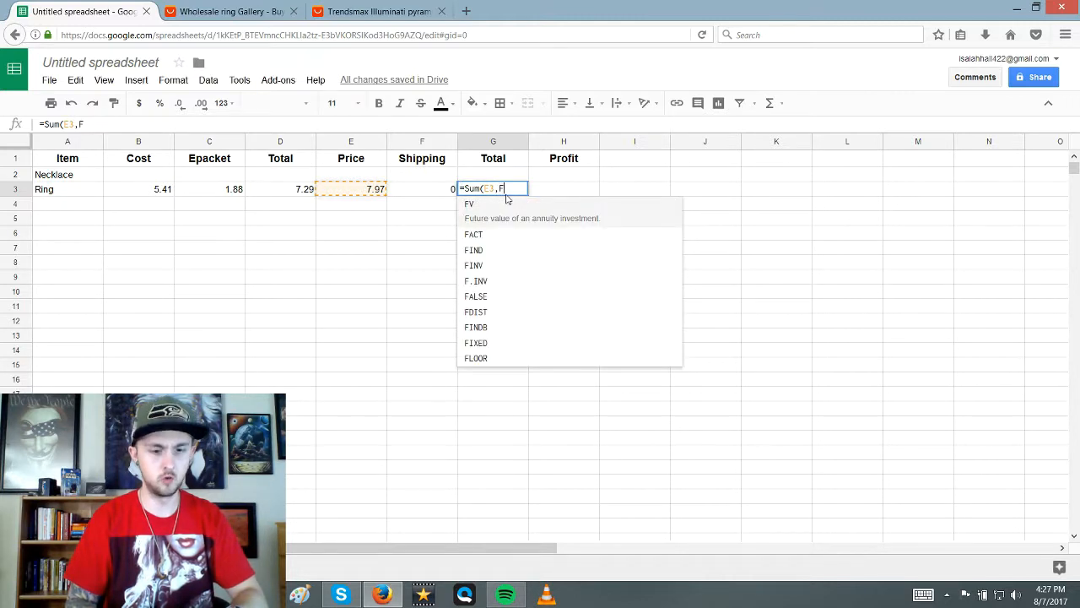
{"action": "type", "text": "3)"}
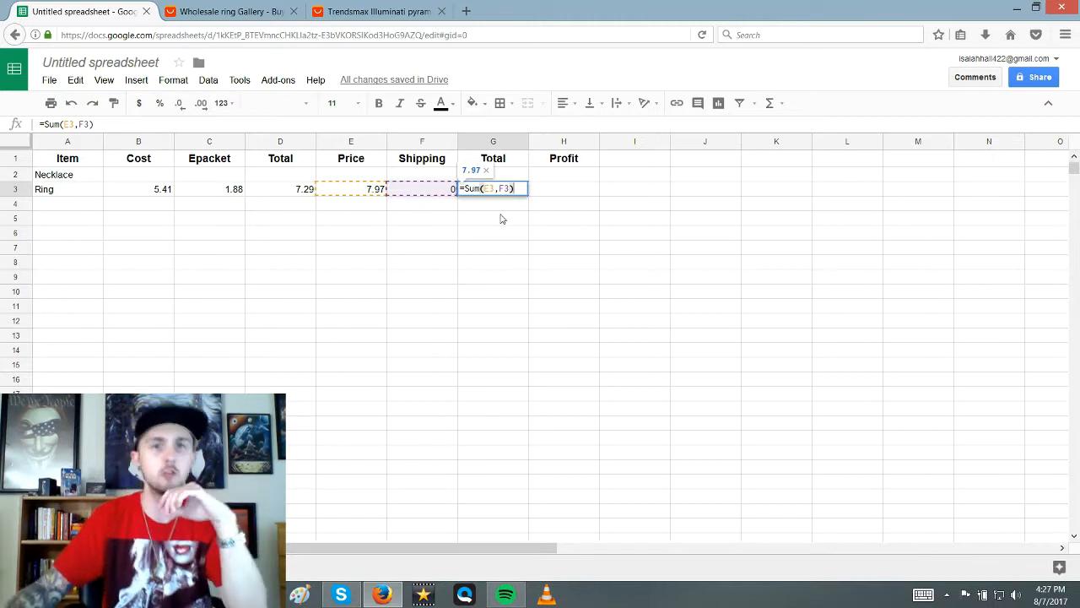
{"action": "left_click", "coordinate": [565, 191]}
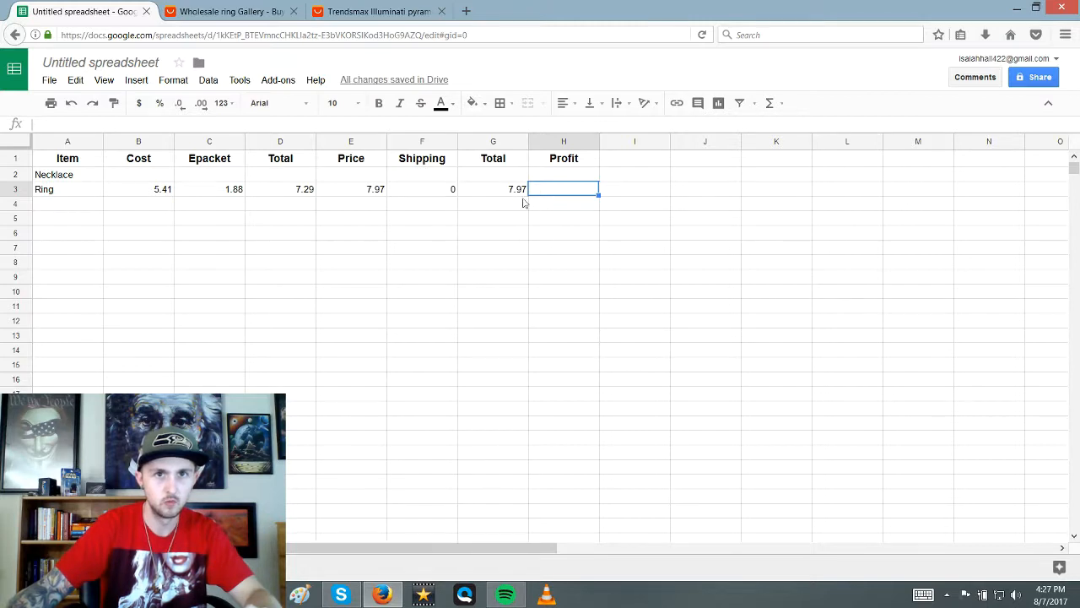
{"action": "left_click", "coordinate": [406, 236]}
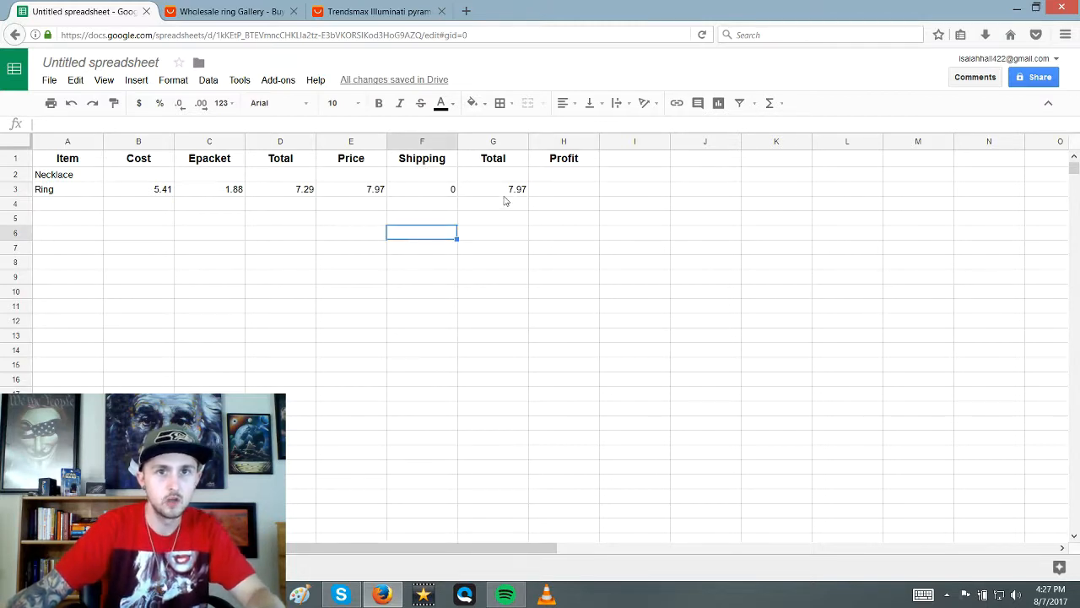
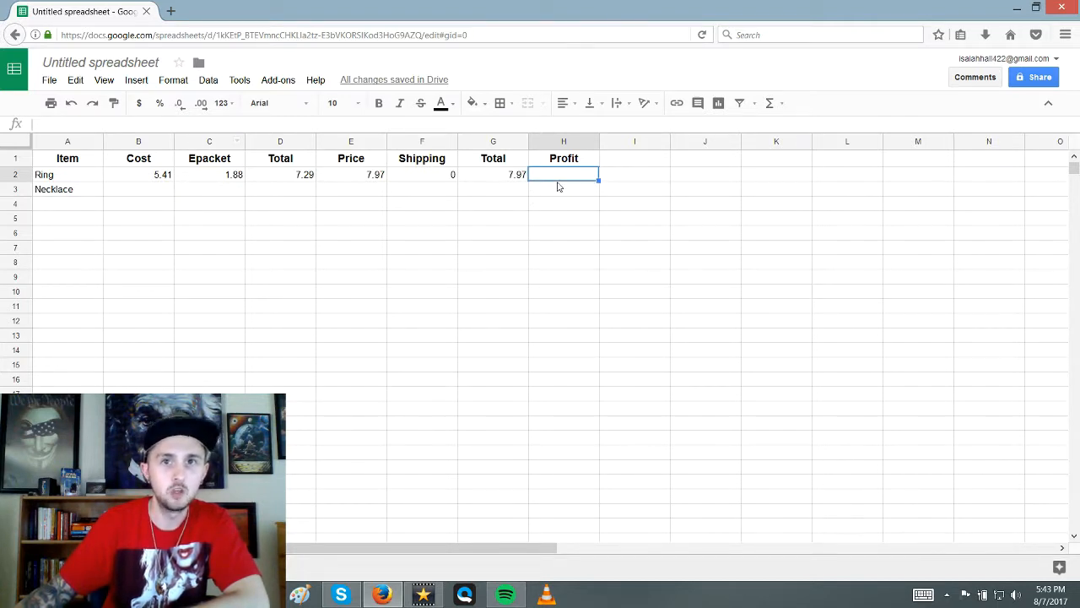
Calculate the Ring's profit in H2 by subtracting the cost total from the sales total with =Minus(g2,d2).
{"action": "type", "text": "="}
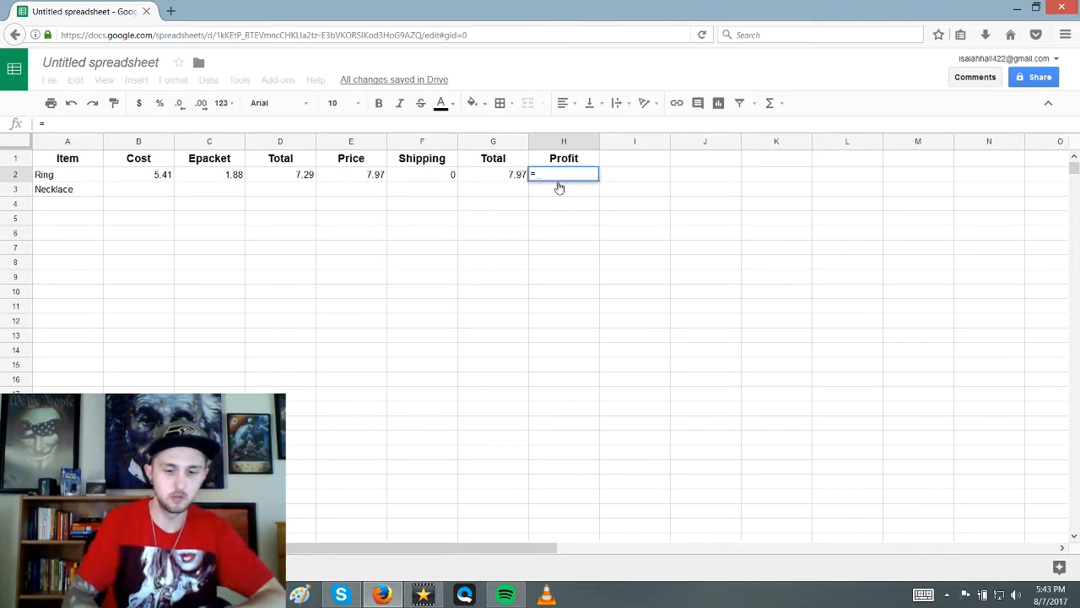
{"action": "type", "text": "Minus("}
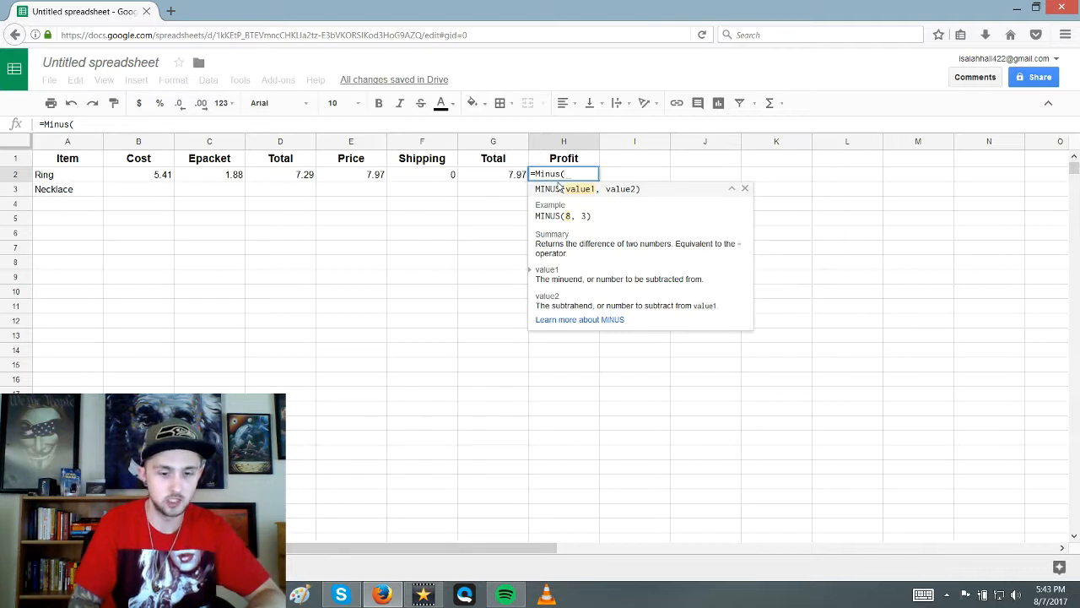
{"action": "type", "text": "g2"}
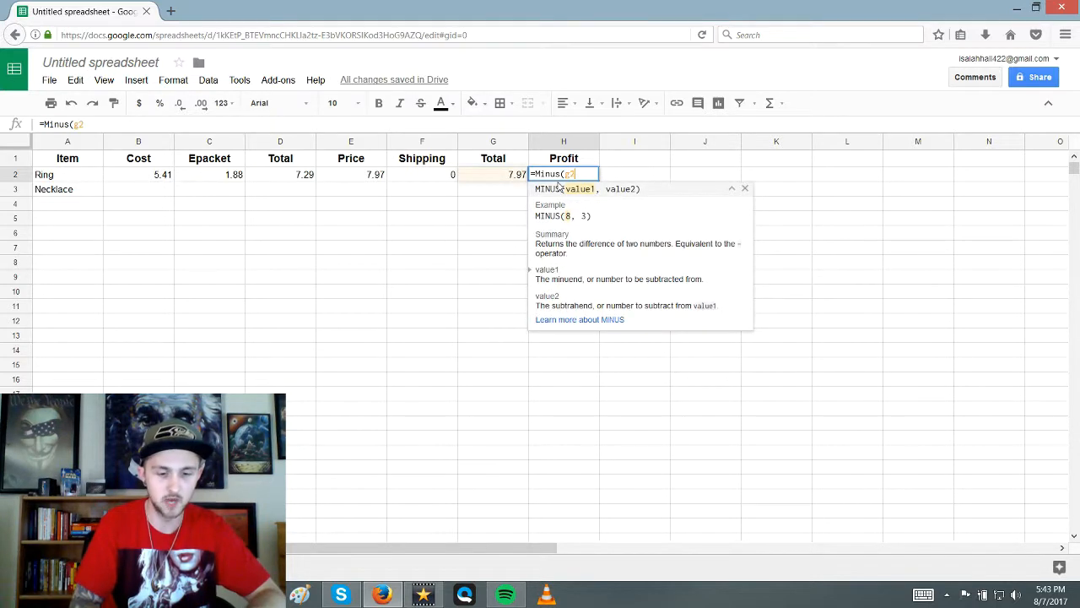
{"action": "type", "text": ",d2"}
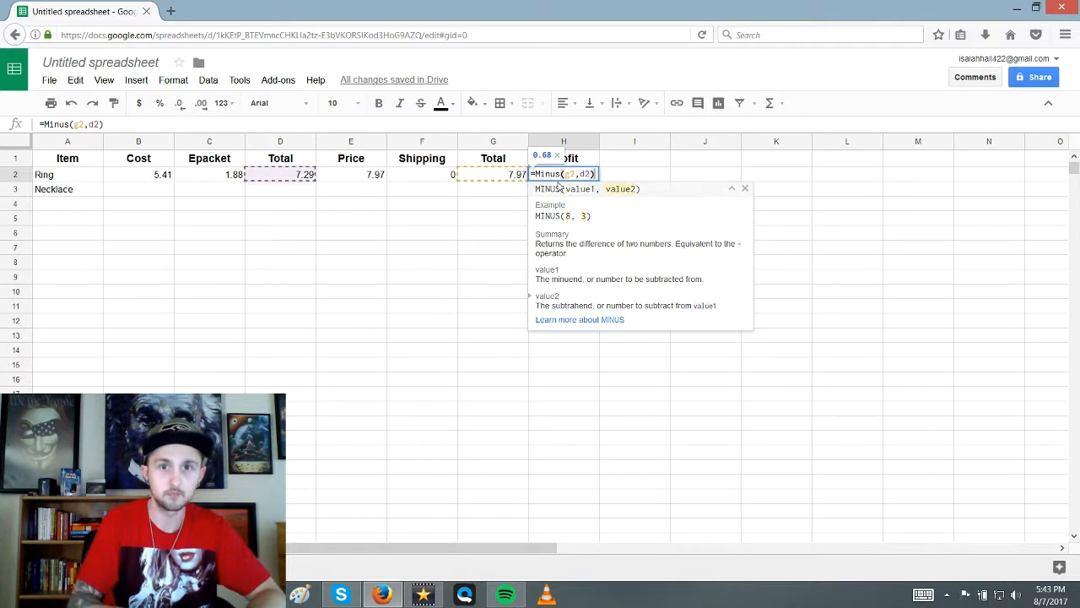
{"action": "type", "text": ")"}
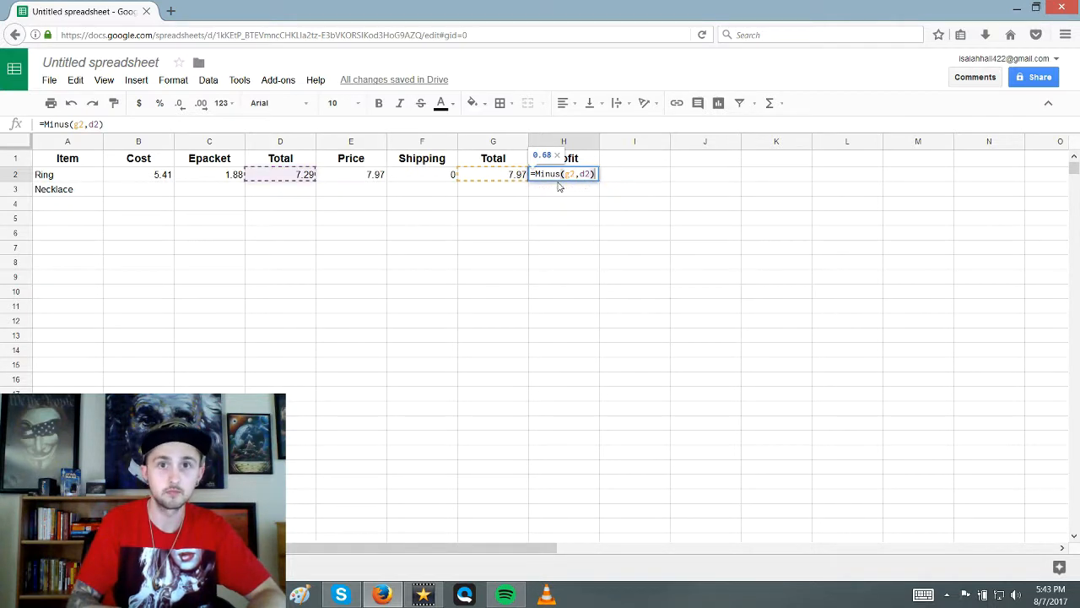
{"action": "left_click", "coordinate": [571, 263]}
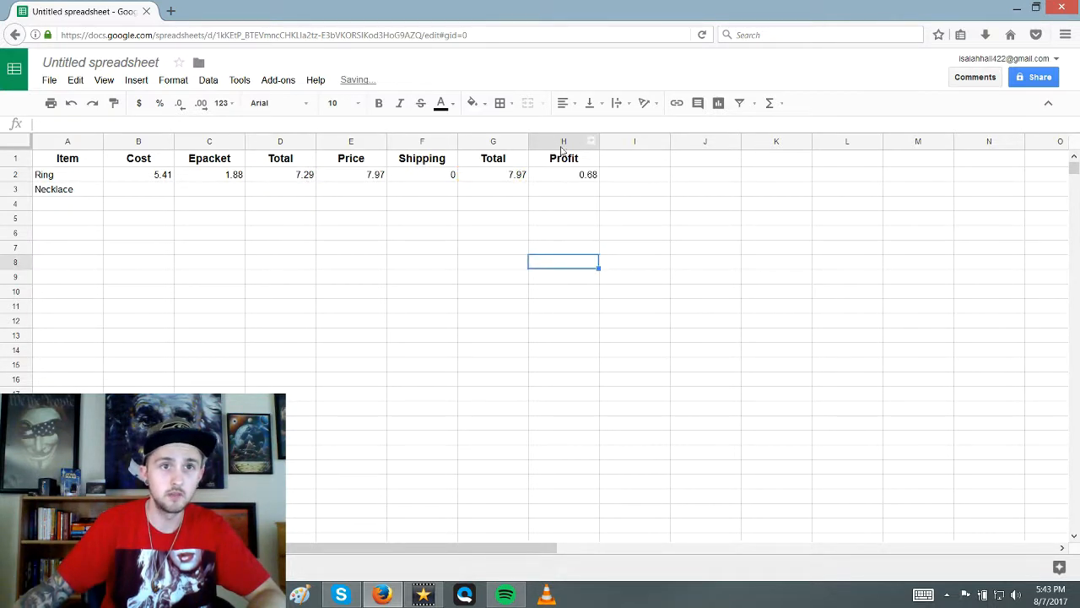
Enter 2.19 as the Necklace's Cost in B3 and 1.36 as its Epacket shipping in C3.
{"action": "left_click", "coordinate": [135, 194]}
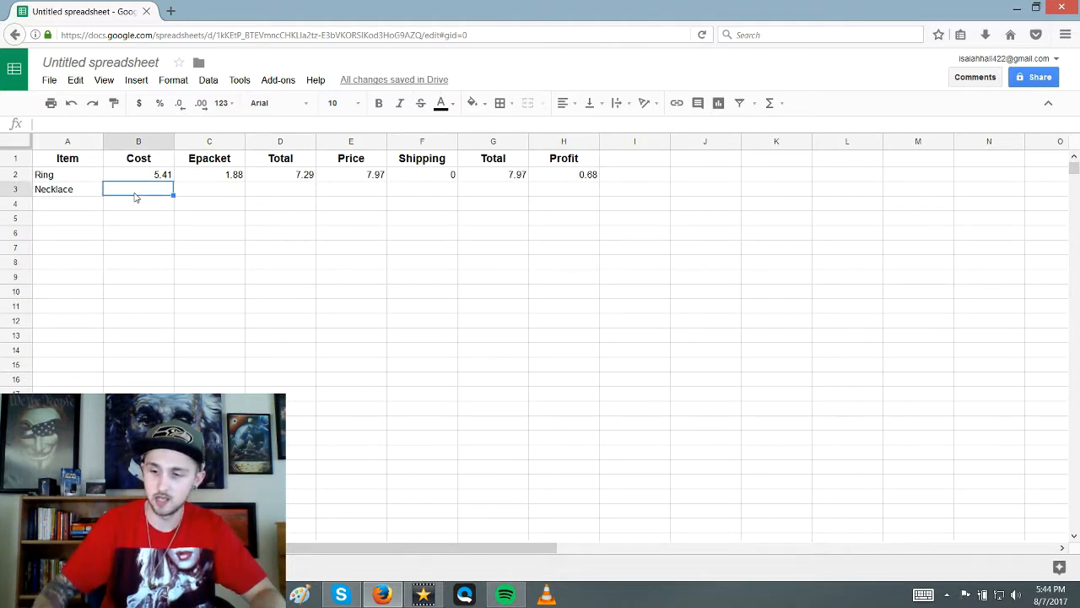
{"action": "type", "text": "2.19"}
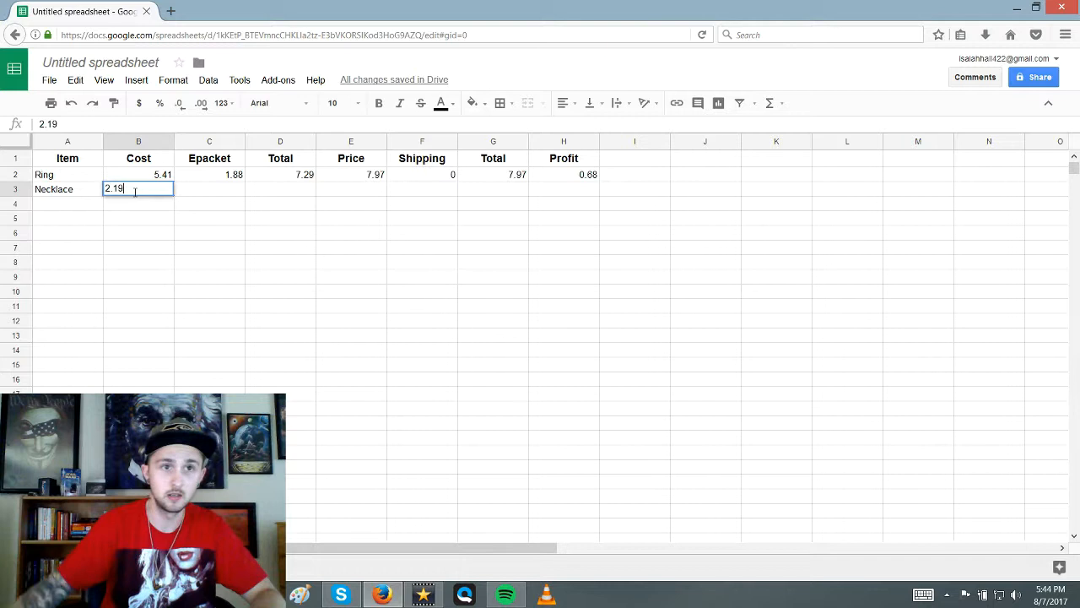
{"action": "left_click", "coordinate": [214, 192]}
{"action": "type", "text": "1.36"}
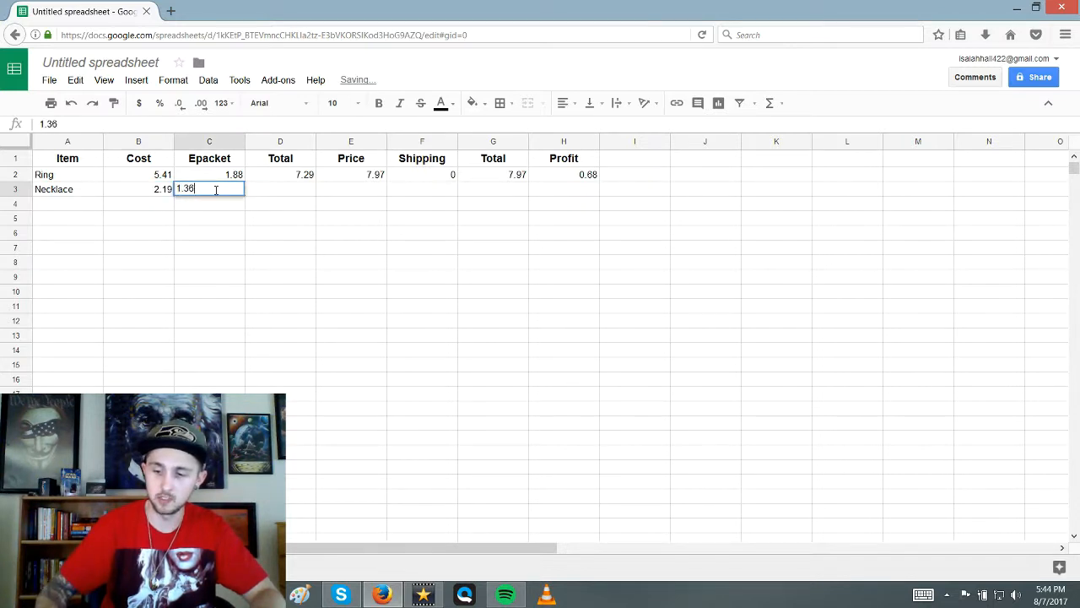
{"action": "left_click", "coordinate": [279, 276]}
Fill the Ring row's two Total formulas, D2 and G2, and its Profit formula, H2, down to the Necklace row.
{"action": "left_click", "coordinate": [281, 174]}
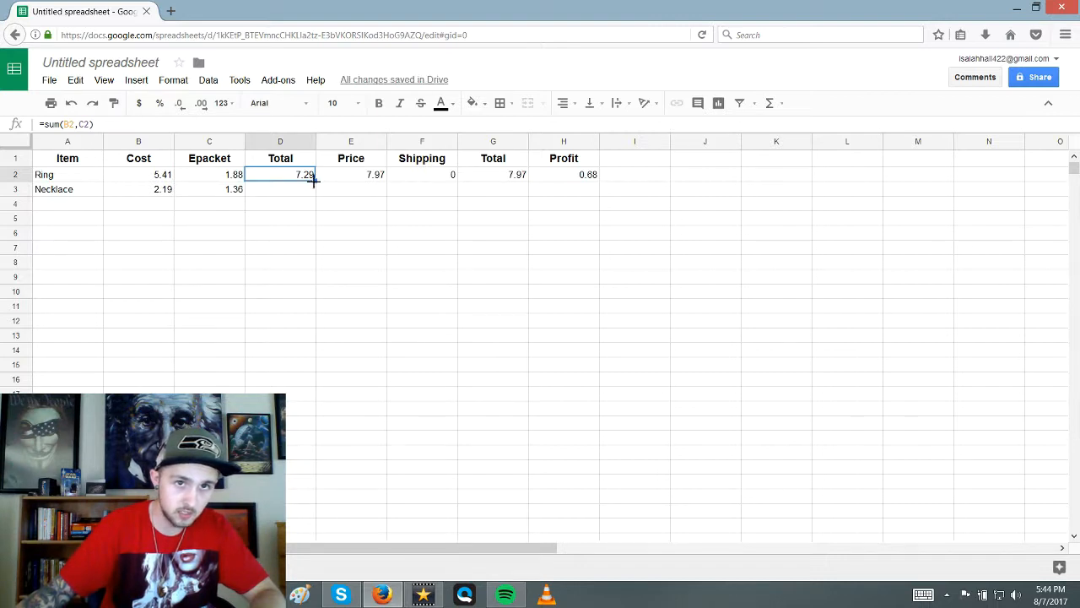
{"action": "left_click_drag", "start_coordinate": [314, 179], "coordinate": [315, 192]}
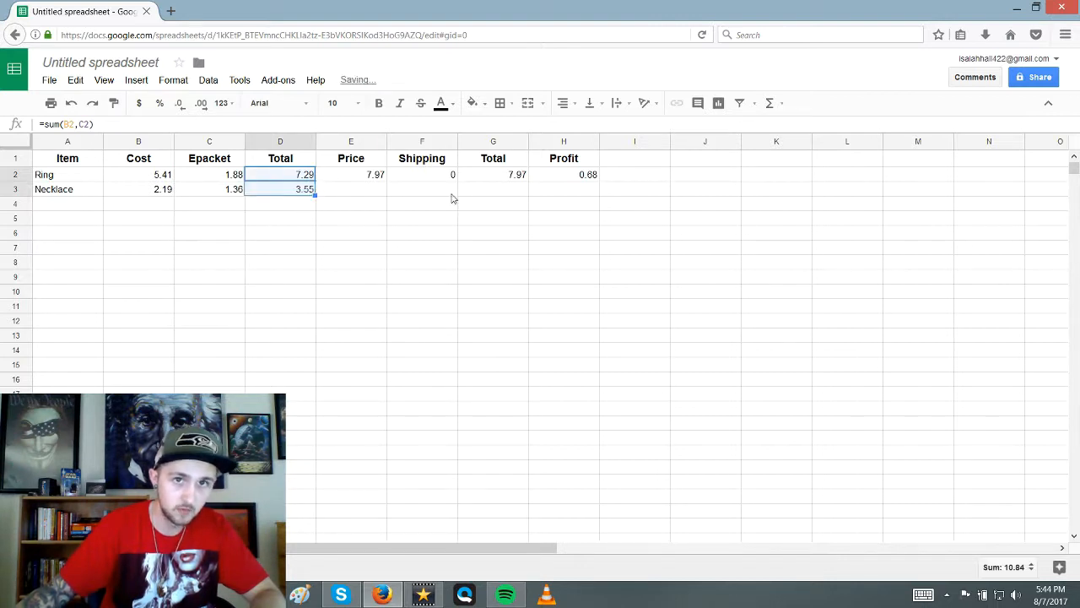
{"action": "left_click", "coordinate": [570, 178]}
{"action": "left_click", "coordinate": [503, 178]}
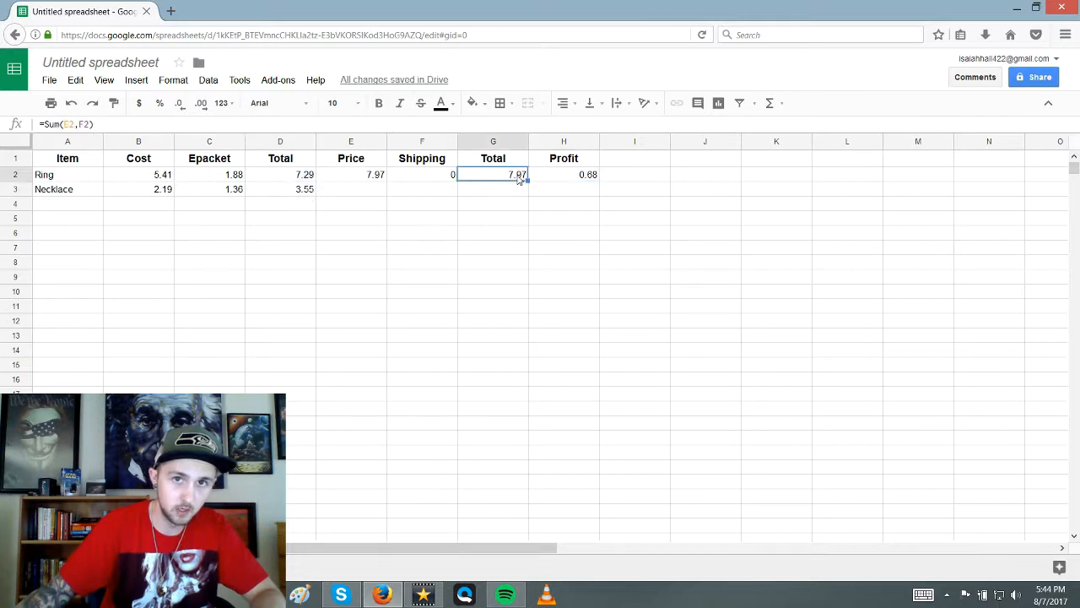
{"action": "mouse_move", "coordinate": [527, 182]}
{"action": "left_mouse_down"}
{"action": "mouse_move", "coordinate": [595, 193]}
{"action": "mouse_move", "coordinate": [519, 180]}
{"action": "left_mouse_up"}
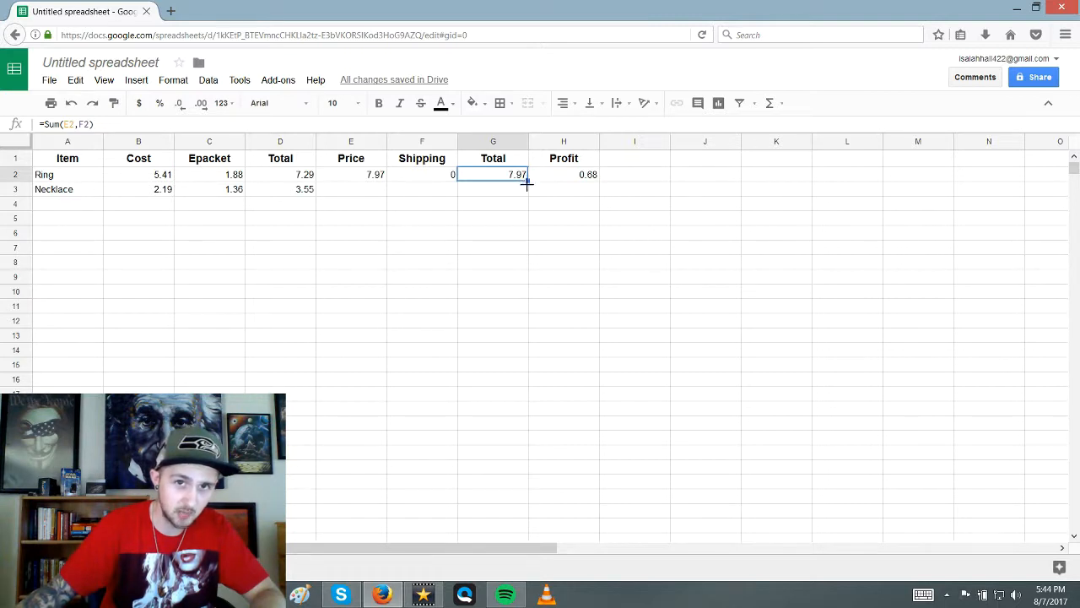
{"action": "left_click_drag", "start_coordinate": [526, 182], "coordinate": [528, 193]}
{"action": "left_click", "coordinate": [572, 178]}
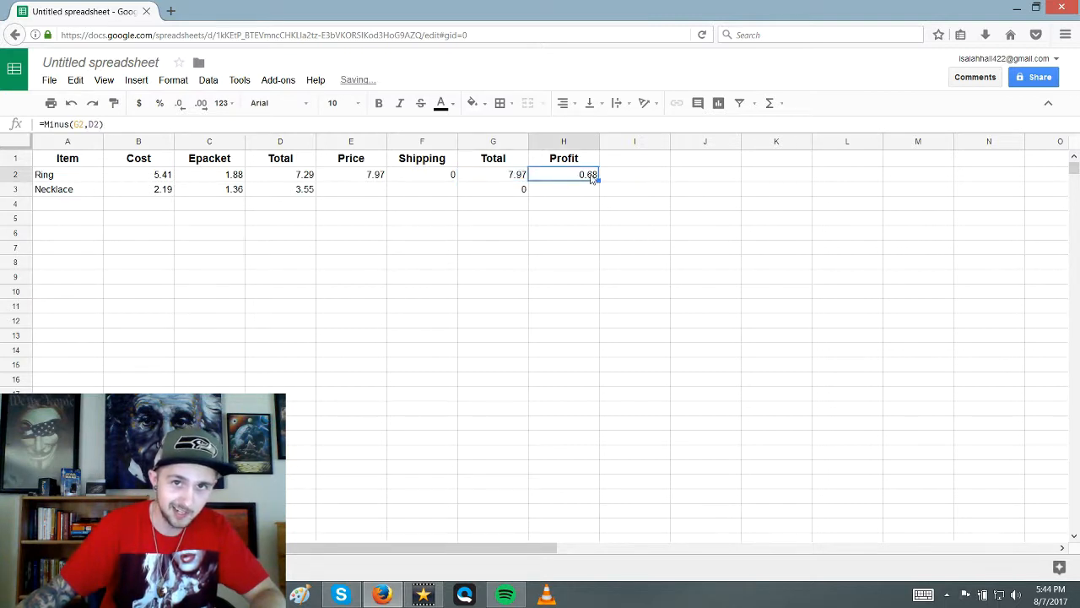
{"action": "left_click_drag", "start_coordinate": [597, 183], "coordinate": [596, 189]}
{"action": "left_click", "coordinate": [379, 188]}
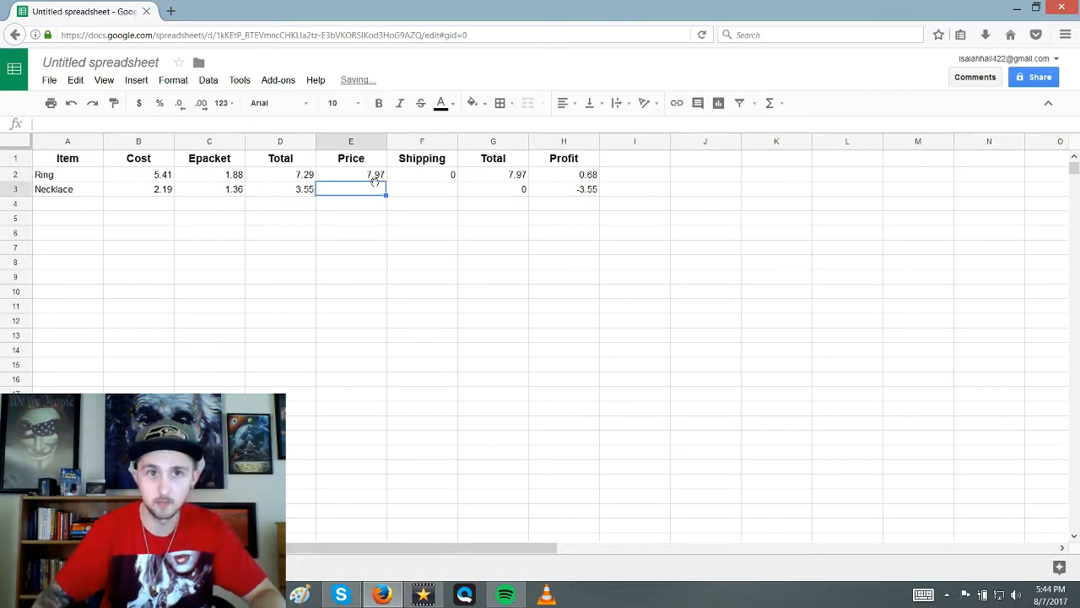
Enter 7.97 as the Necklace's Price in E3 and 0 as its Shipping in F3.
{"action": "type", "text": "7.97"}
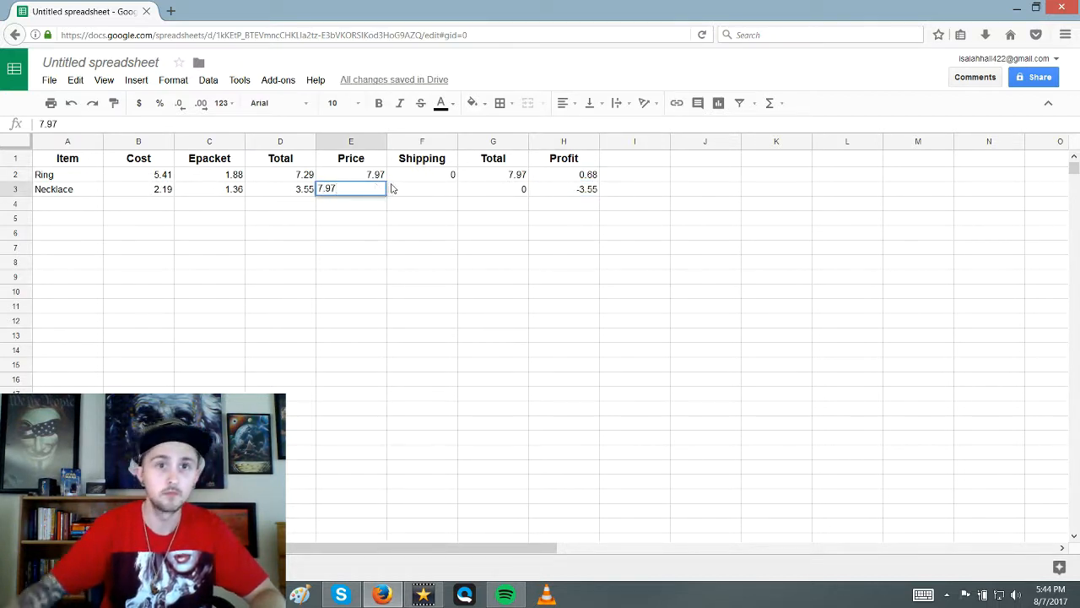
{"action": "left_click", "coordinate": [415, 194]}
{"action": "type", "text": "0"}
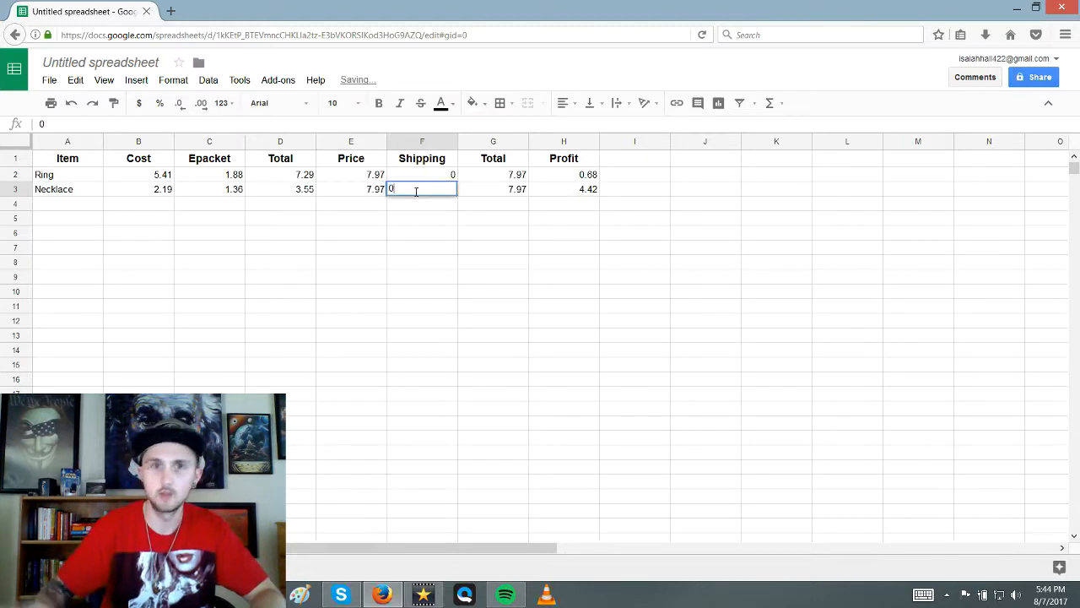
{"action": "left_click", "coordinate": [470, 277]}
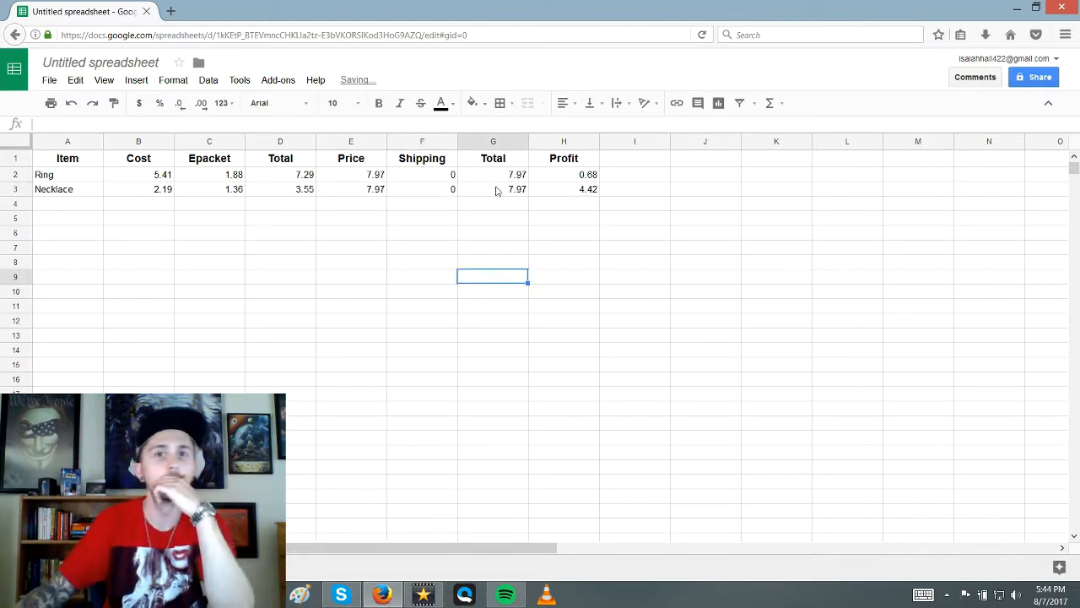
Start a list of money sources in column A with Checking in A8, Savings in A9 and Cash in A10.
{"action": "left_click", "coordinate": [75, 263]}
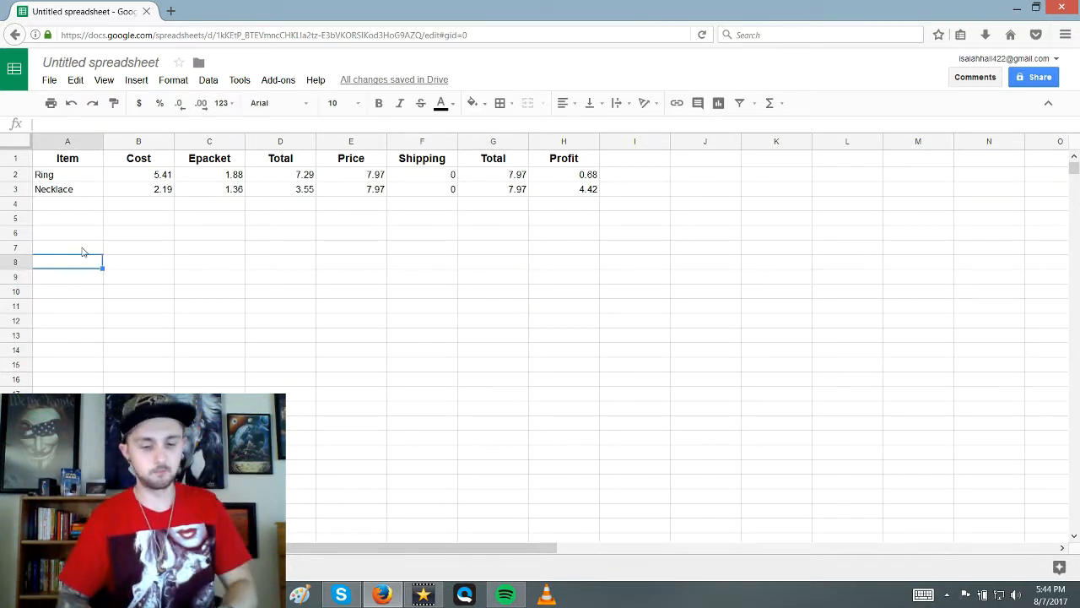
{"action": "type", "text": "Checkin"}
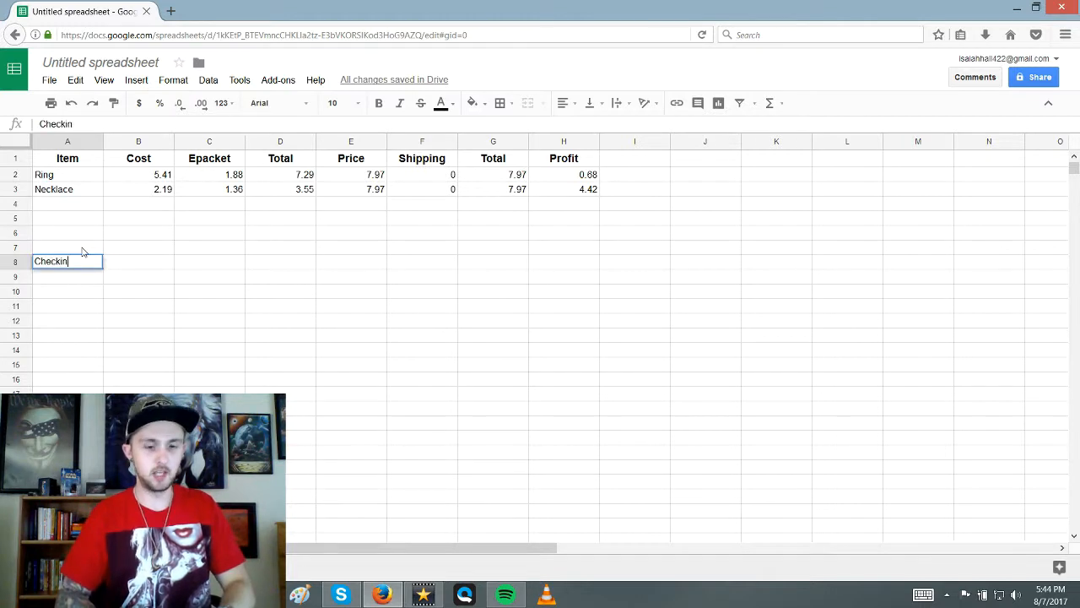
{"action": "type", "text": "g"}
{"action": "key", "text": "Return"}
{"action": "type", "text": "Save"}
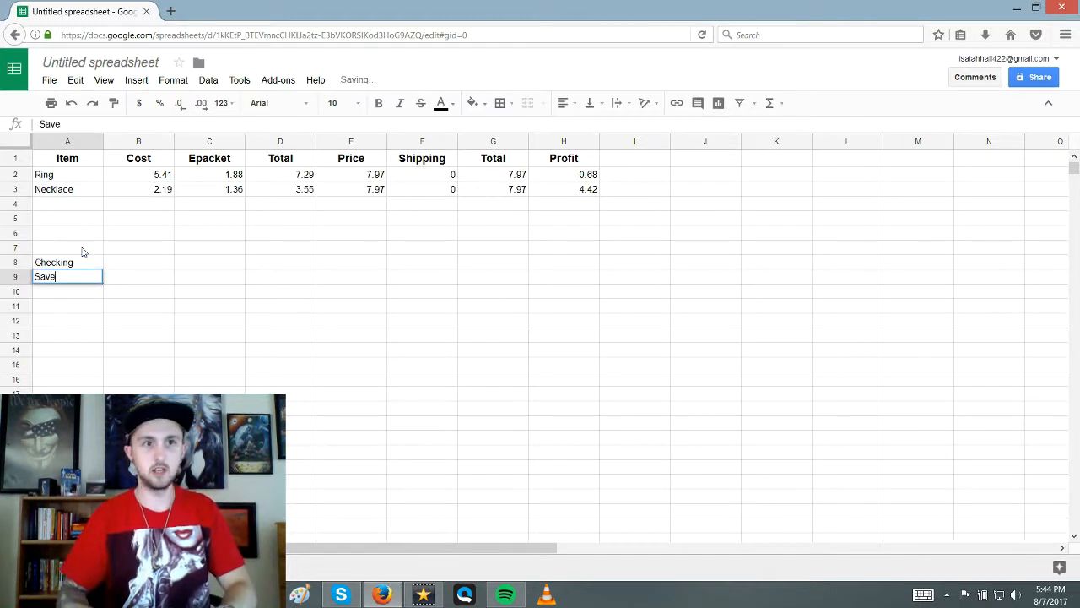
{"action": "key", "text": "BackSpace"}
{"action": "type", "text": "ings"}
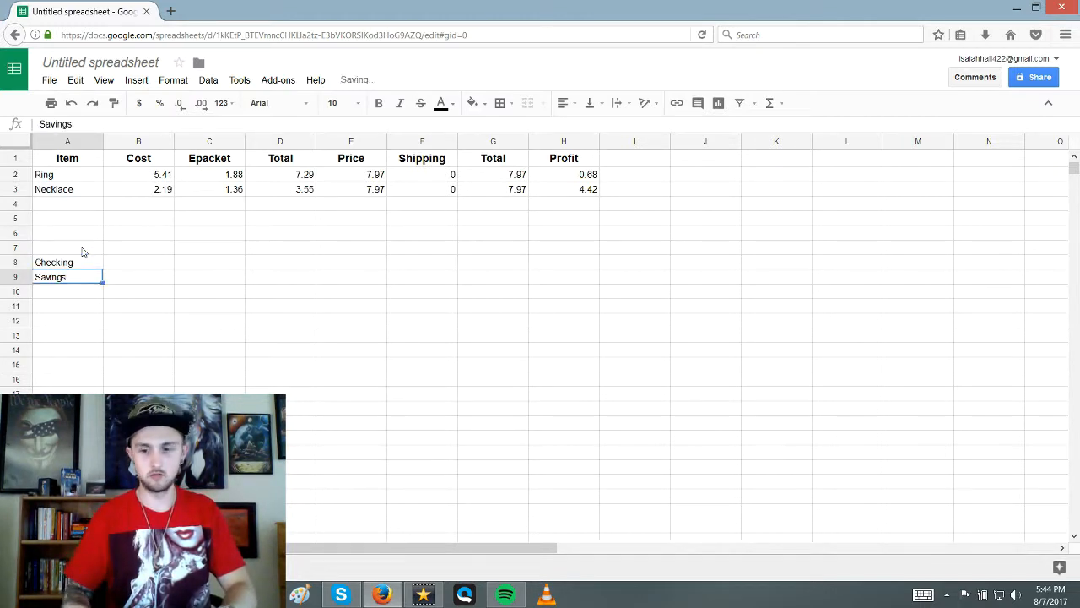
{"action": "key", "text": "Return"}
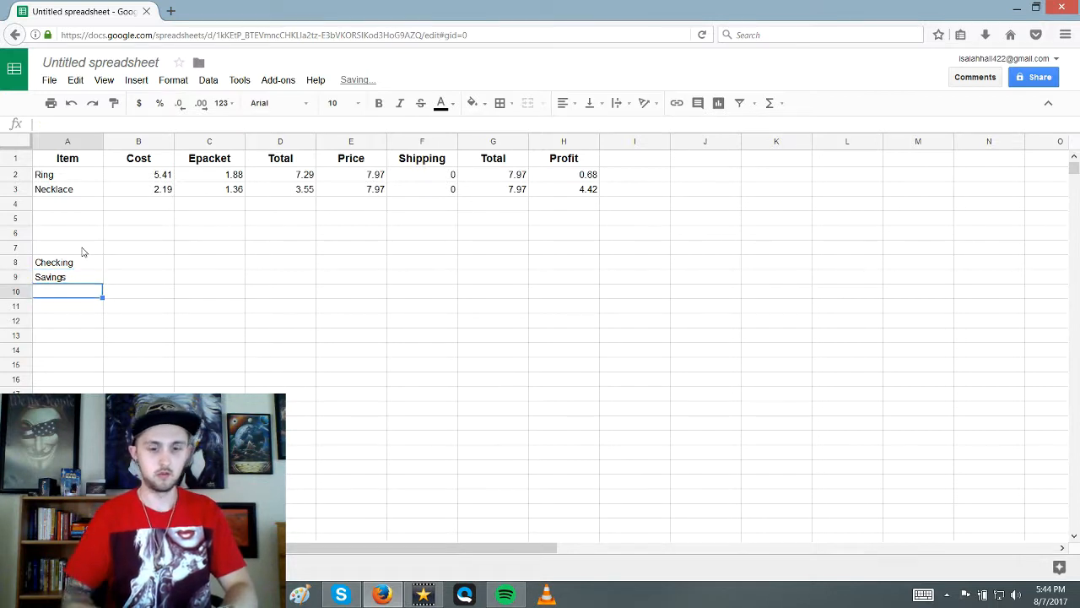
{"action": "type", "text": "Cash"}
{"action": "key", "text": "Return"}
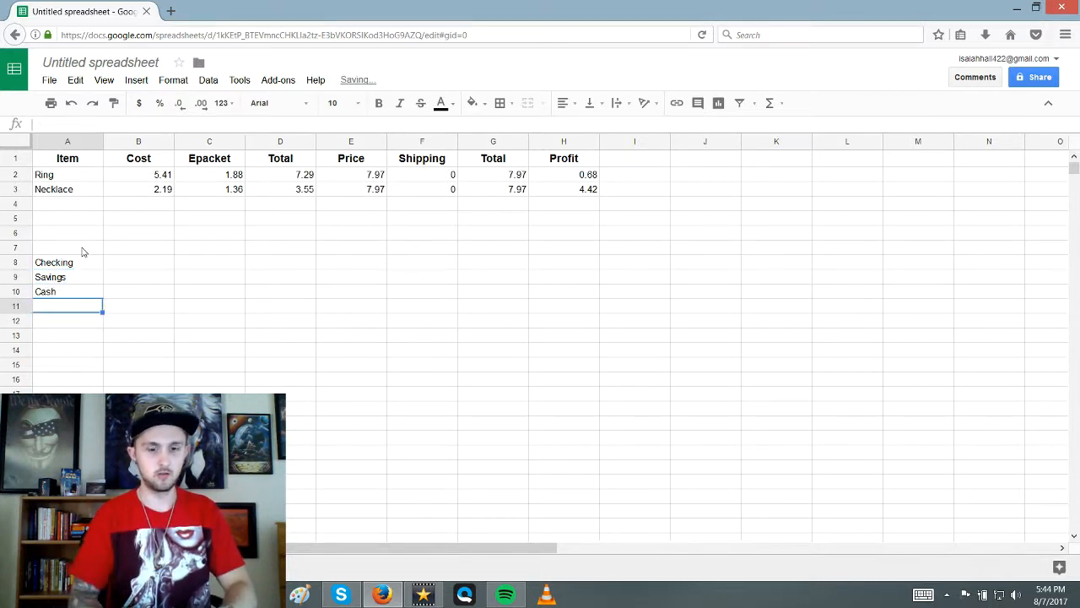
Extend the column A list with SHopify in A11, Amazon Pay in A12 and PayPal in A13.
{"action": "type", "text": "SHopify"}
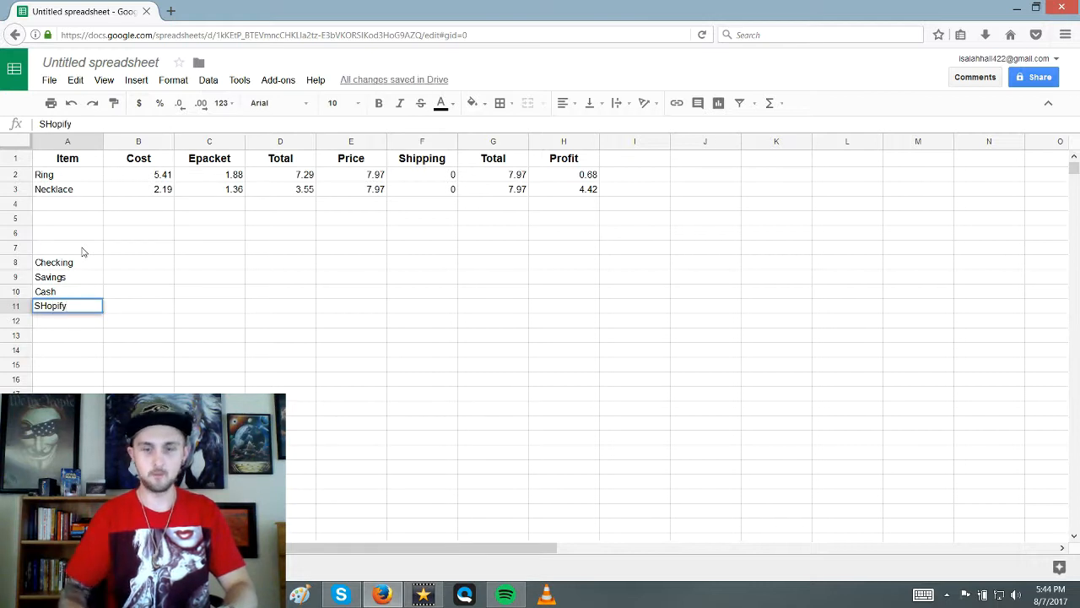
{"action": "key", "text": "Return"}
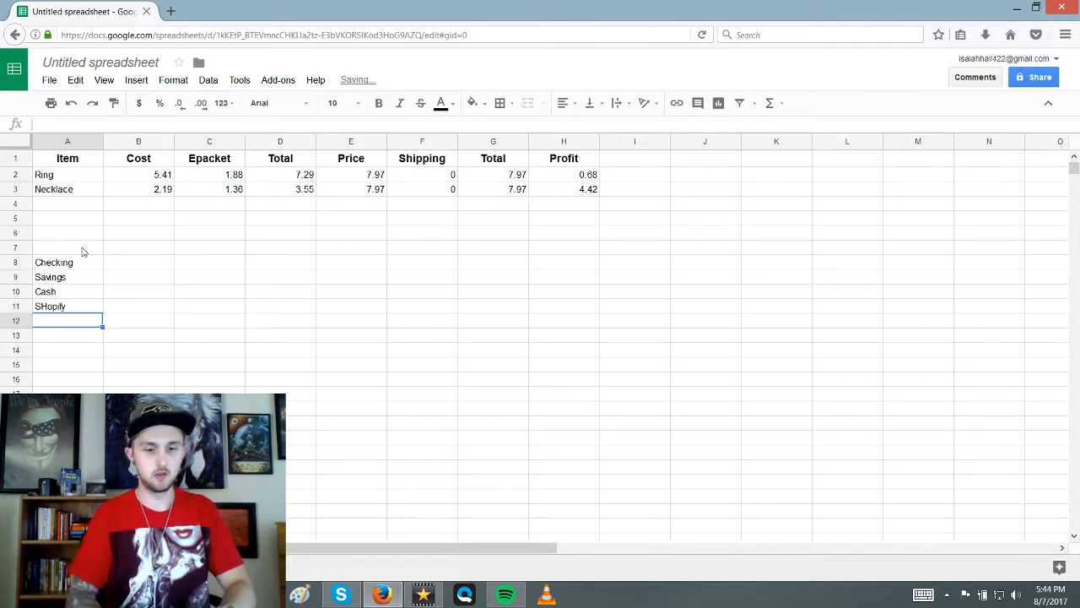
{"action": "type", "text": "Amazon p"}
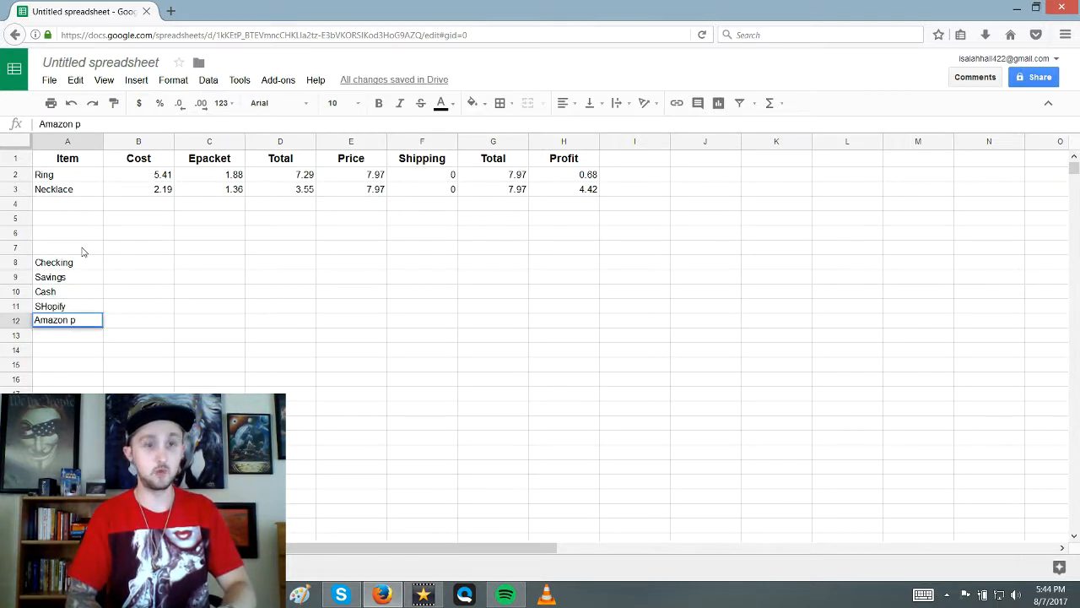
{"action": "type", "text": "ay"}
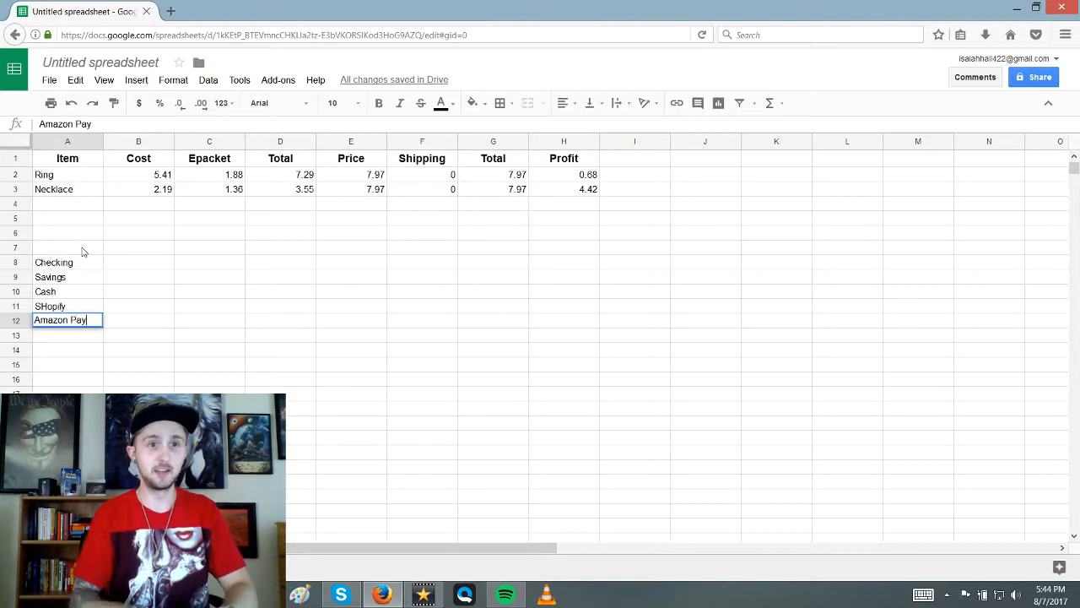
{"action": "key", "text": "Return"}
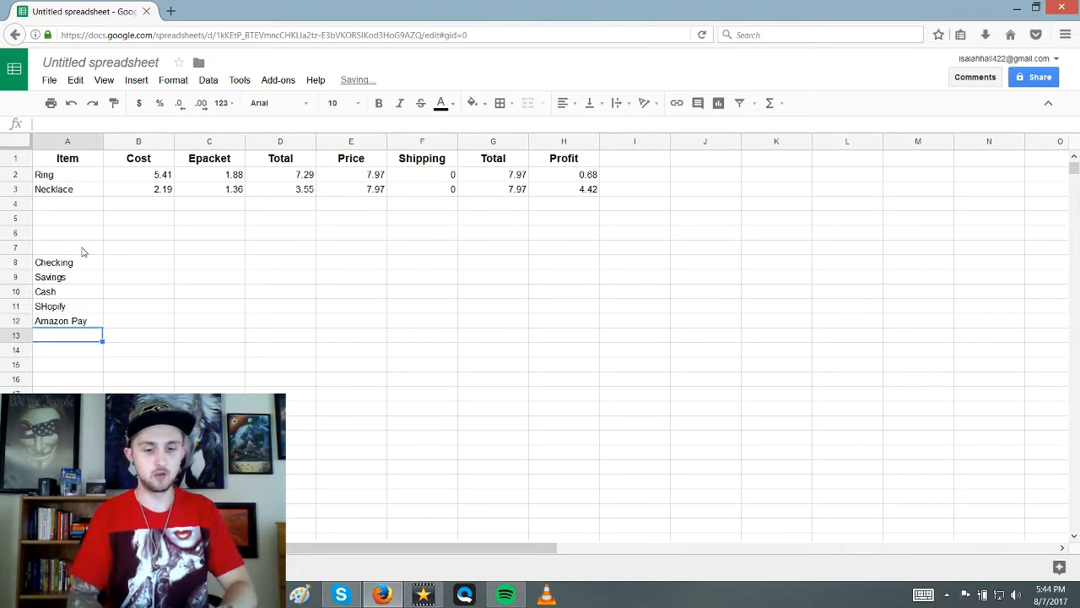
{"action": "type", "text": "P(a"}
{"action": "key", "text": "BackSpace"}
{"action": "key", "text": "BackSpace"}
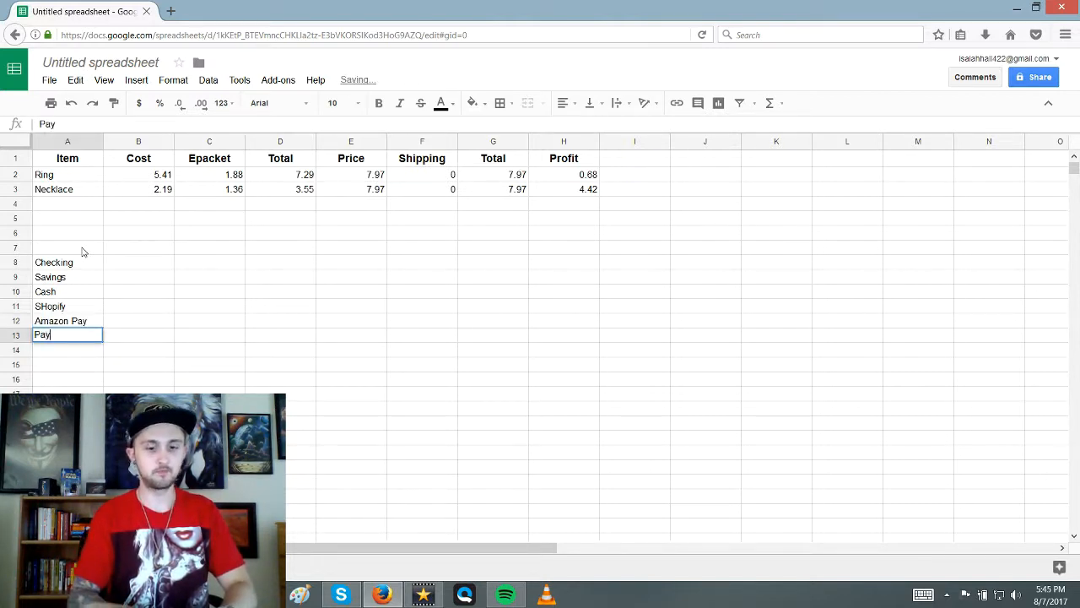
{"action": "type", "text": "ayPal"}
{"action": "key", "text": "Return"}
Finish the account list with Affiliates in A14 and Credit Card Balances in A15.
{"action": "type", "text": "A"}
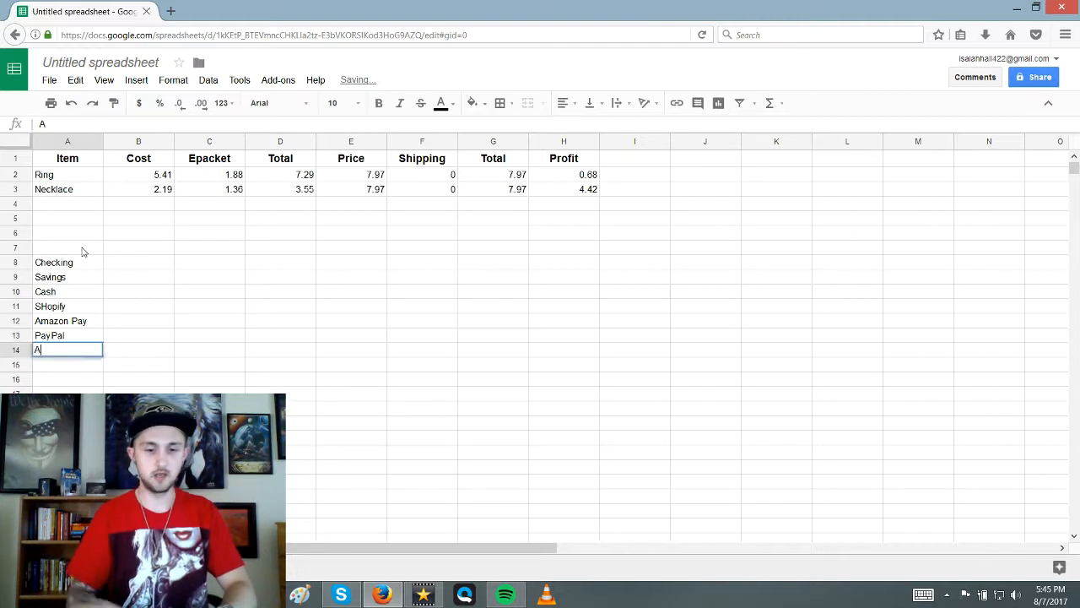
{"action": "type", "text": "ffiliates"}
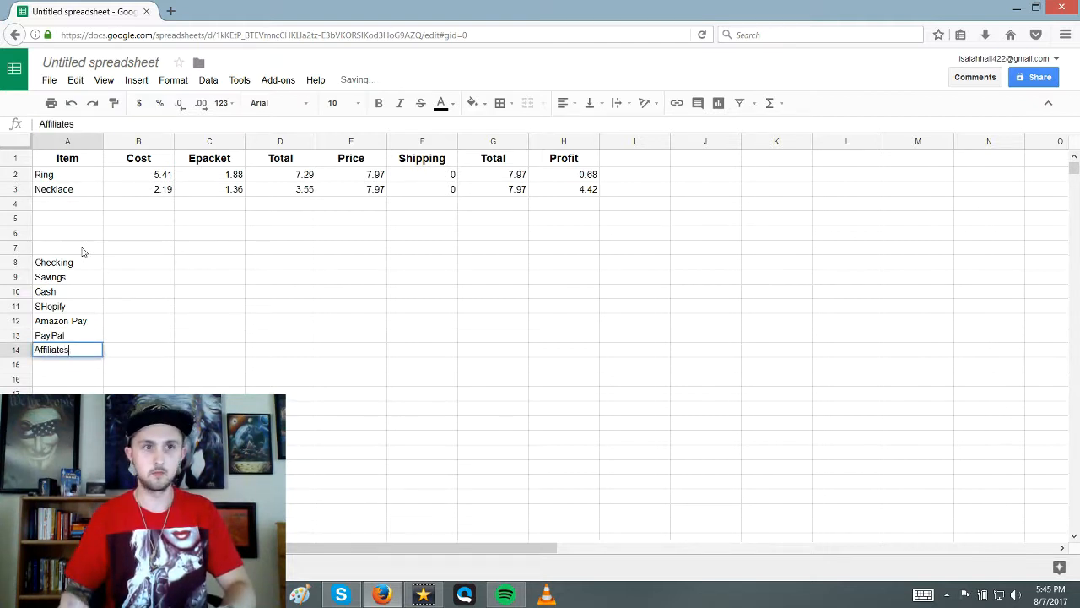
{"action": "key", "text": "Return"}
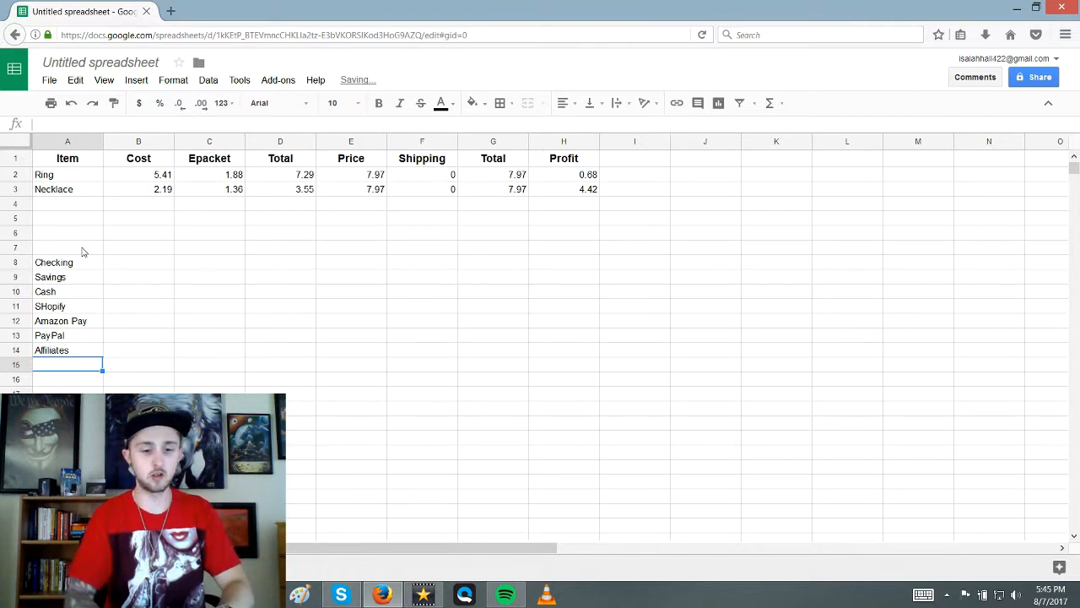
{"action": "type", "text": "Credit"}
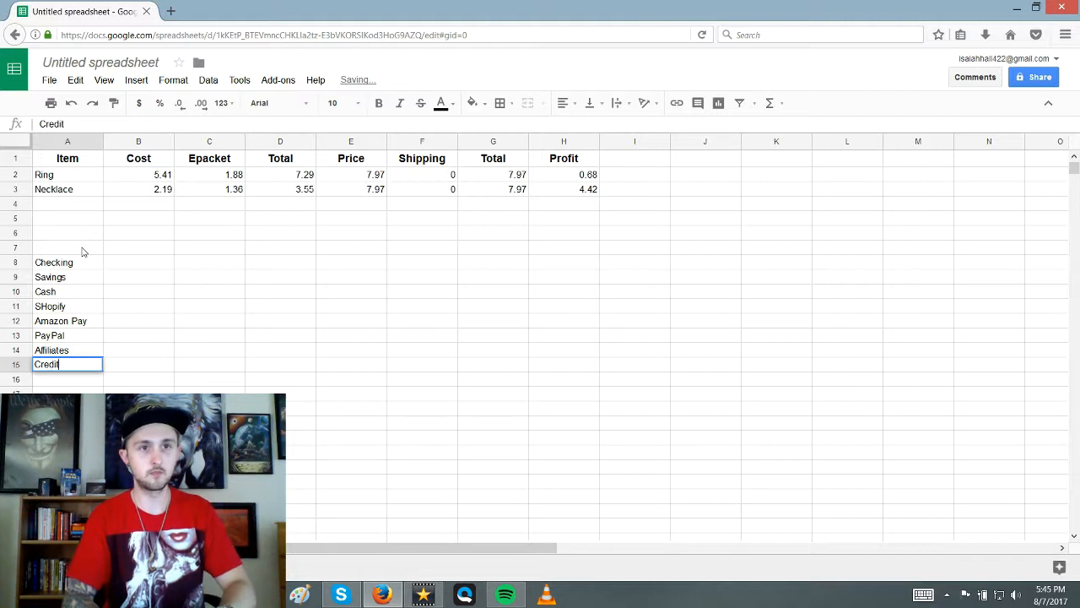
{"action": "type", "text": " Card Bala"}
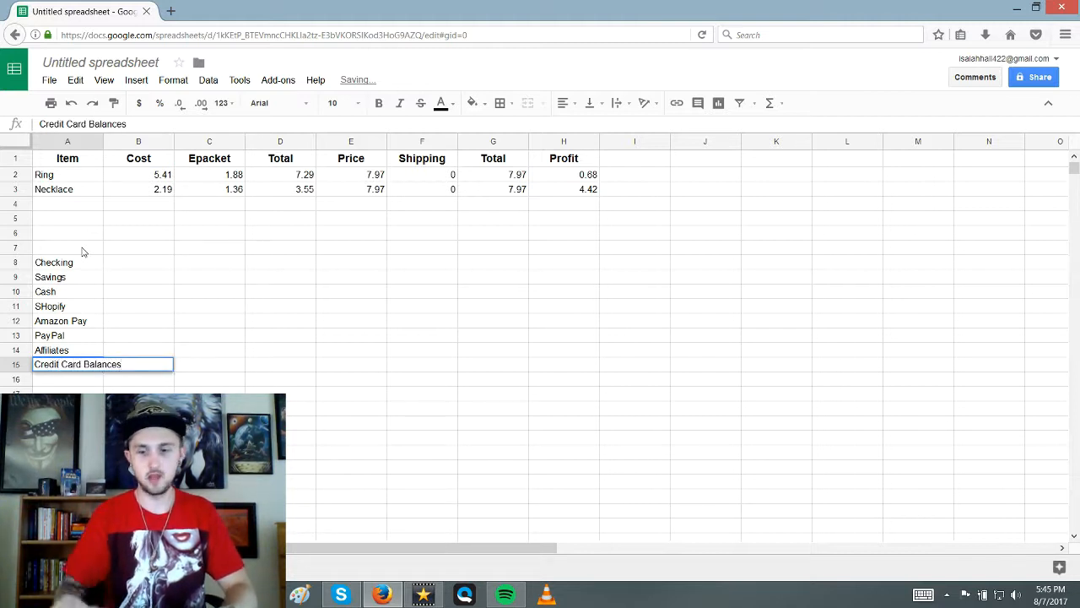
{"action": "type", "text": "nces"}
{"action": "key", "text": "Return"}
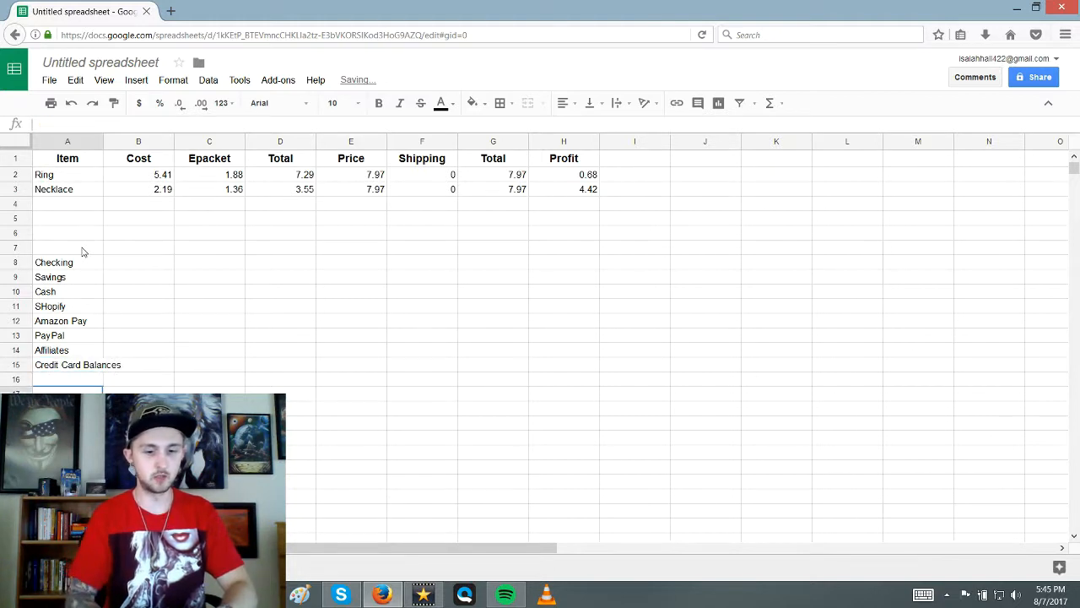
Add two bill rows below the account list, Shopify - 8th with its amount and Apps- 8th with 25, starting in A17.
{"action": "type", "text": "Shopify - 8th"}
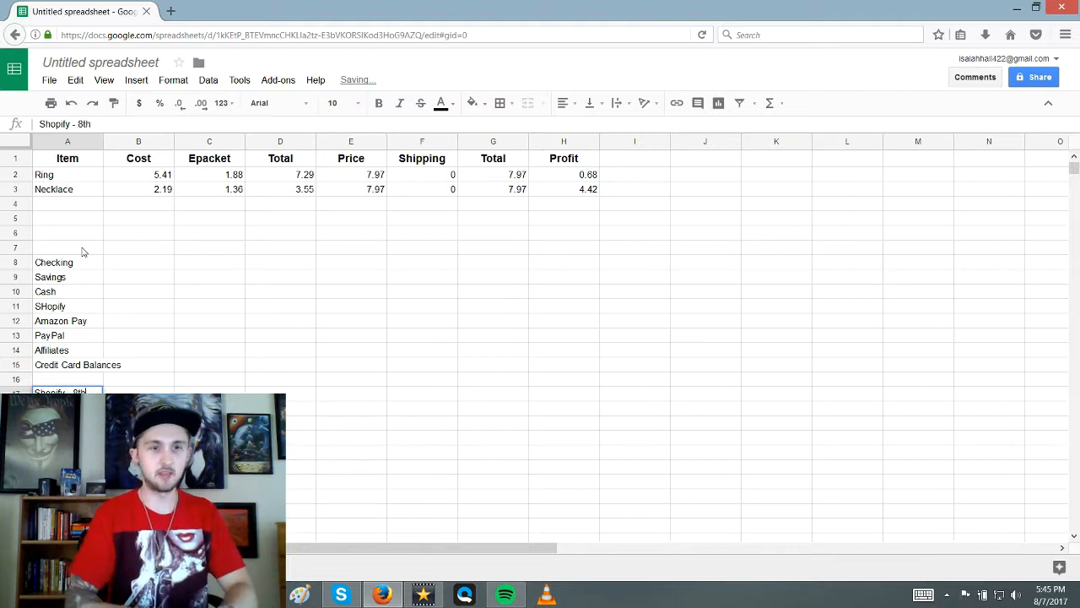
{"action": "key", "text": "Tab"}
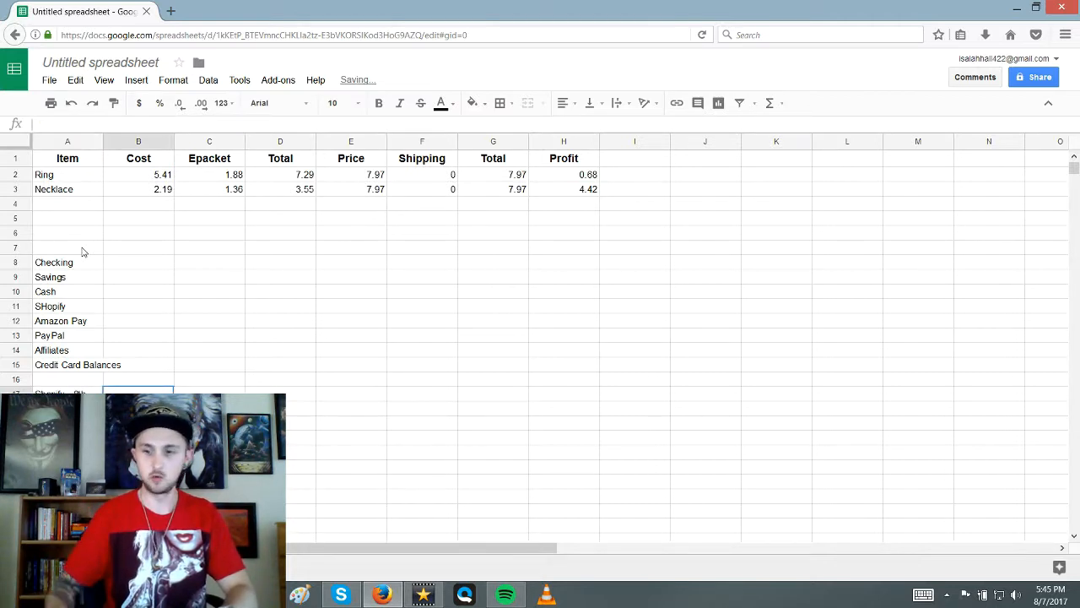
{"action": "key", "text": "Return"}
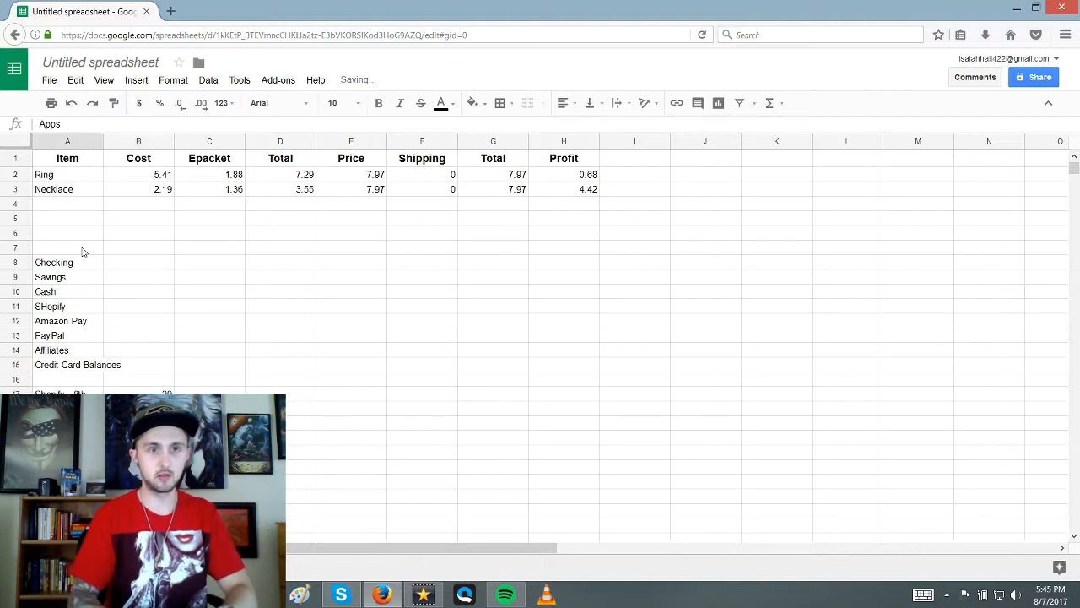
{"action": "type", "text": "Apps- 8th"}
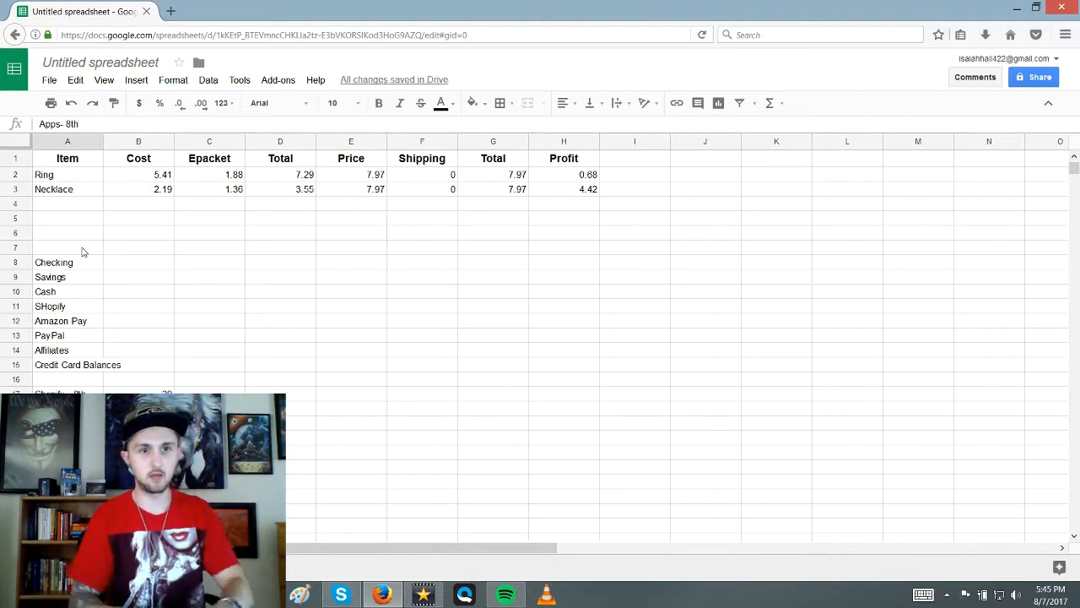
{"action": "key", "text": "Tab"}
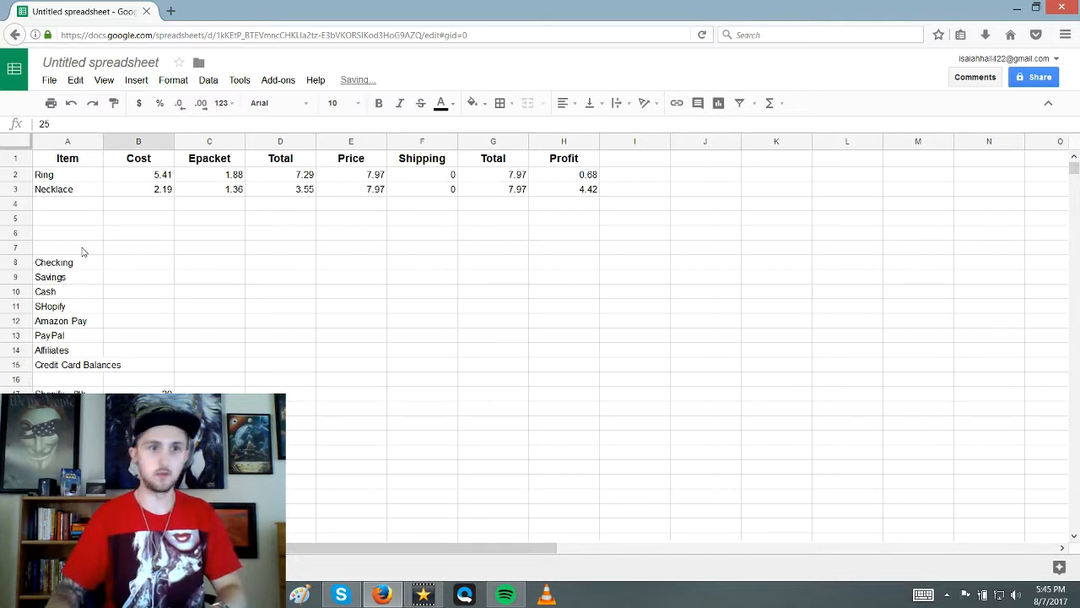
{"action": "key", "text": "Return"}
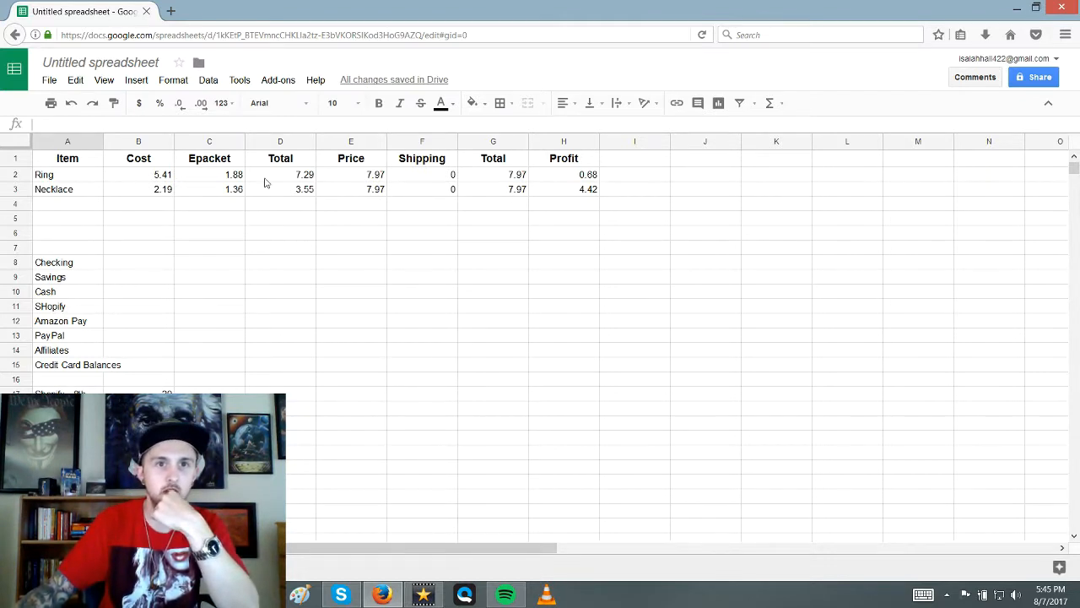
Fill the Ring's Cost value from B2 across into its Epacket cell C2.
{"action": "left_click", "coordinate": [157, 179]}
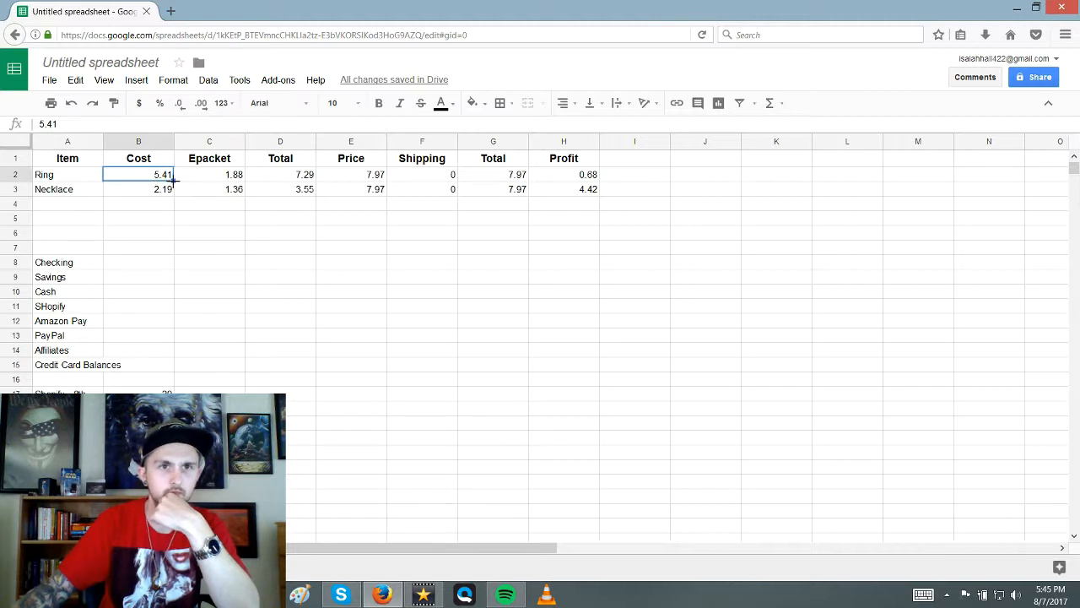
{"action": "left_click_drag", "start_coordinate": [172, 179], "coordinate": [176, 179]}
{"action": "left_click", "coordinate": [164, 179]}
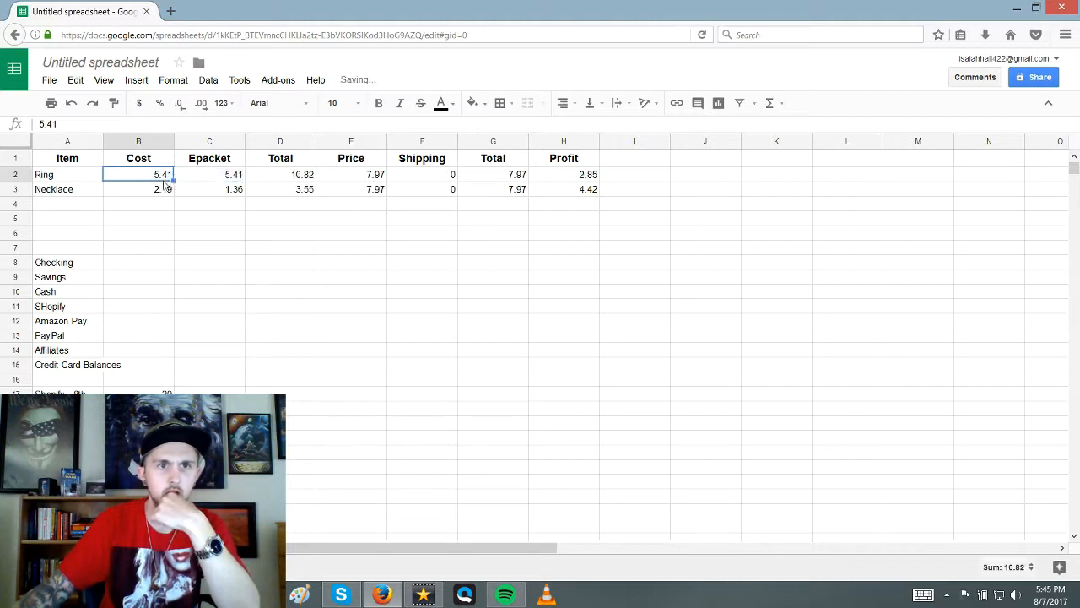
{"action": "left_click", "coordinate": [185, 228]}
{"action": "left_click", "coordinate": [140, 180]}
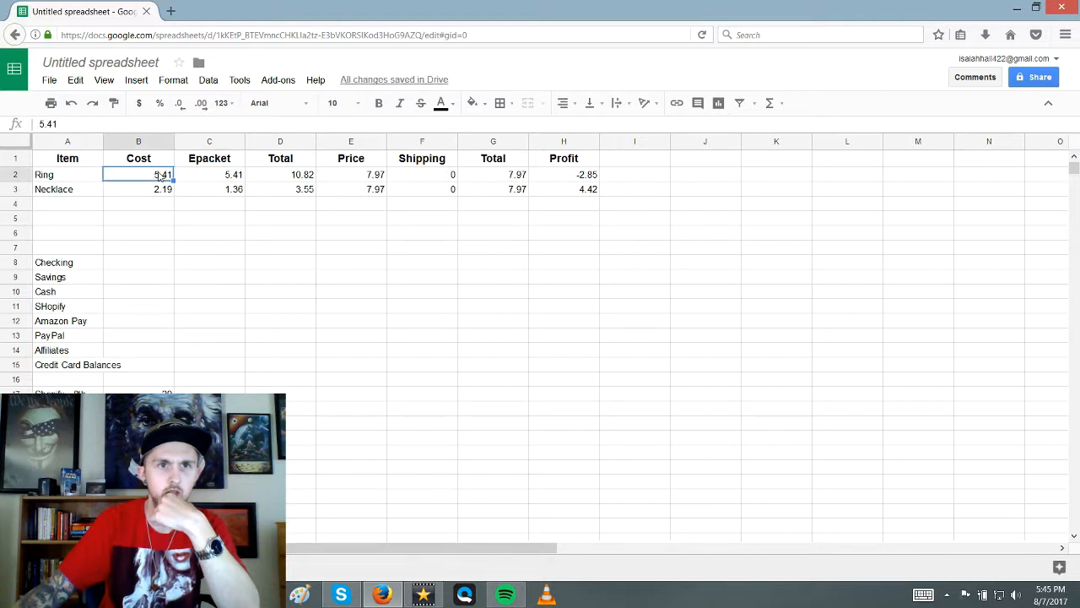
Format the Ring and Necklace rows, 2 and 3, as dollar currency with two decimal places.
{"action": "left_click", "coordinate": [18, 177]}
{"action": "left_click", "coordinate": [17, 190]}
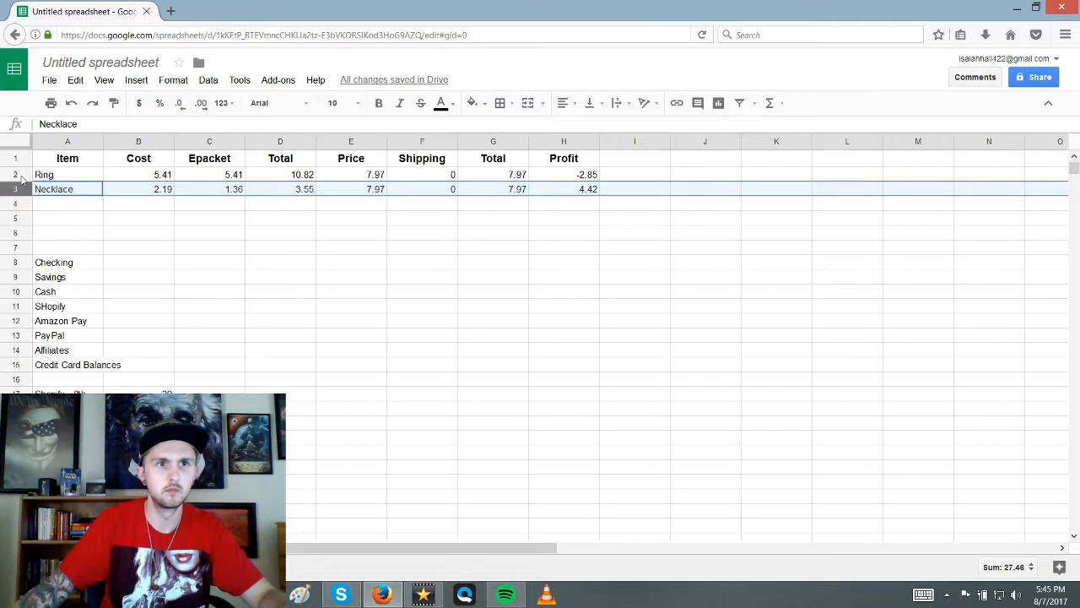
{"action": "left_click", "coordinate": [17, 177], "text": "ctrl"}
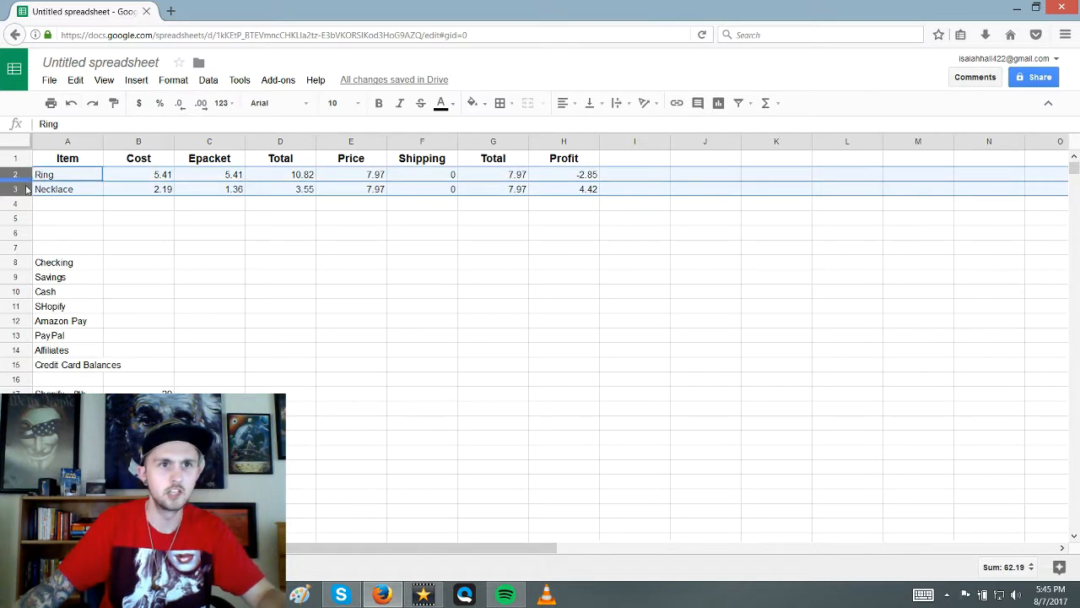
{"action": "left_click", "coordinate": [18, 177]}
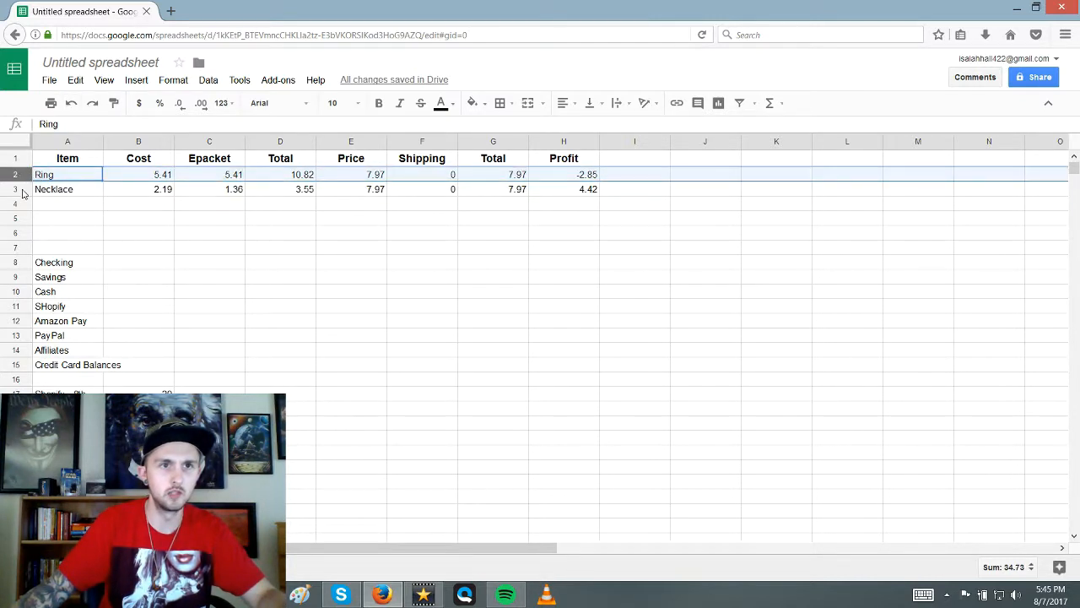
{"action": "left_click", "coordinate": [126, 263]}
{"action": "left_click", "coordinate": [23, 191]}
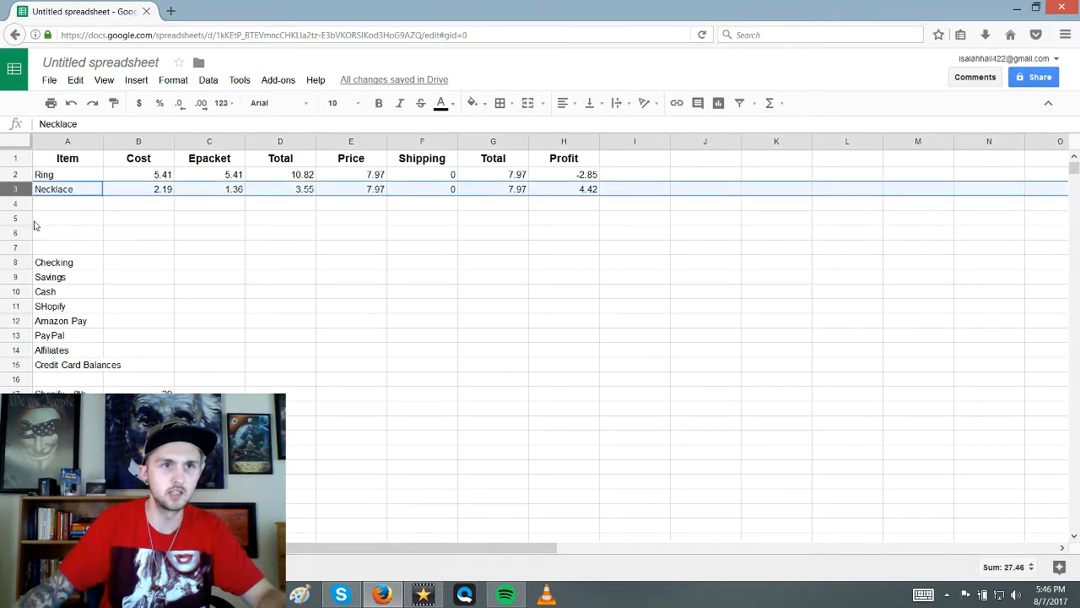
{"action": "left_click", "coordinate": [17, 174], "text": "ctrl"}
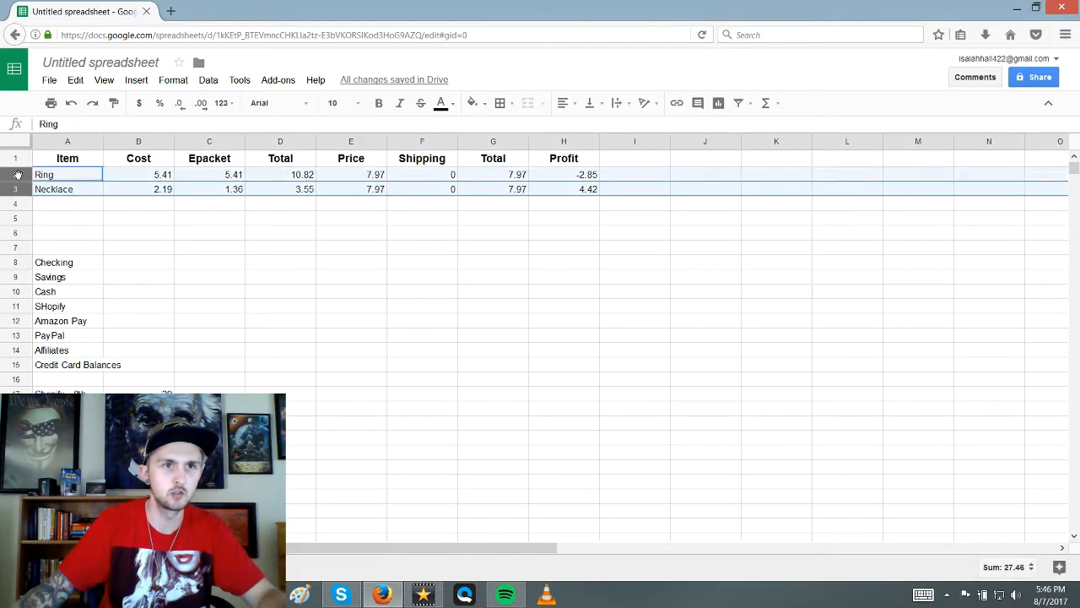
{"action": "left_click", "coordinate": [201, 111]}
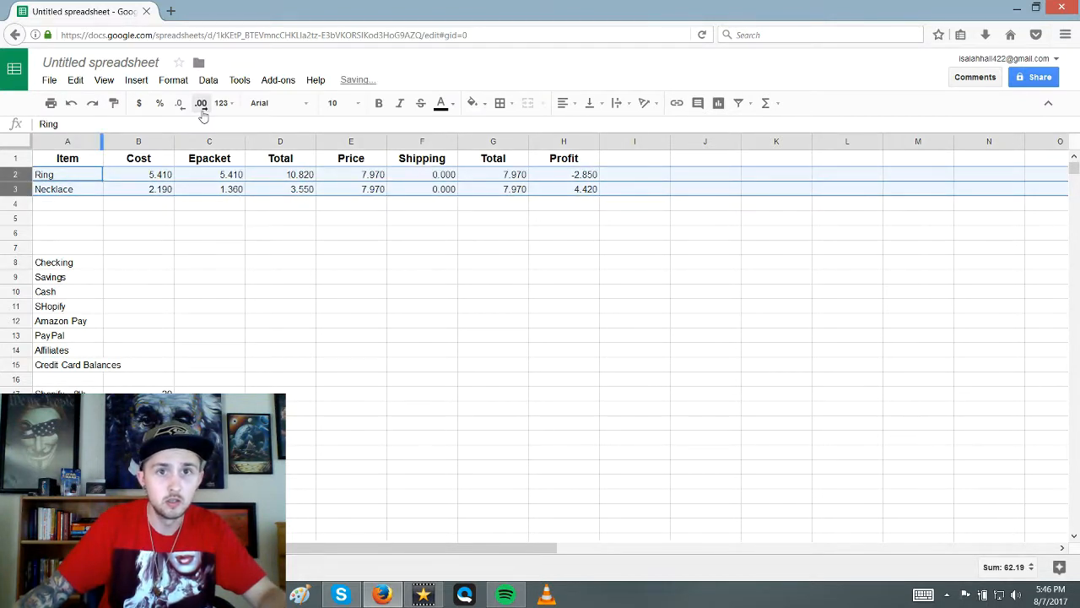
{"action": "left_click", "coordinate": [182, 106]}
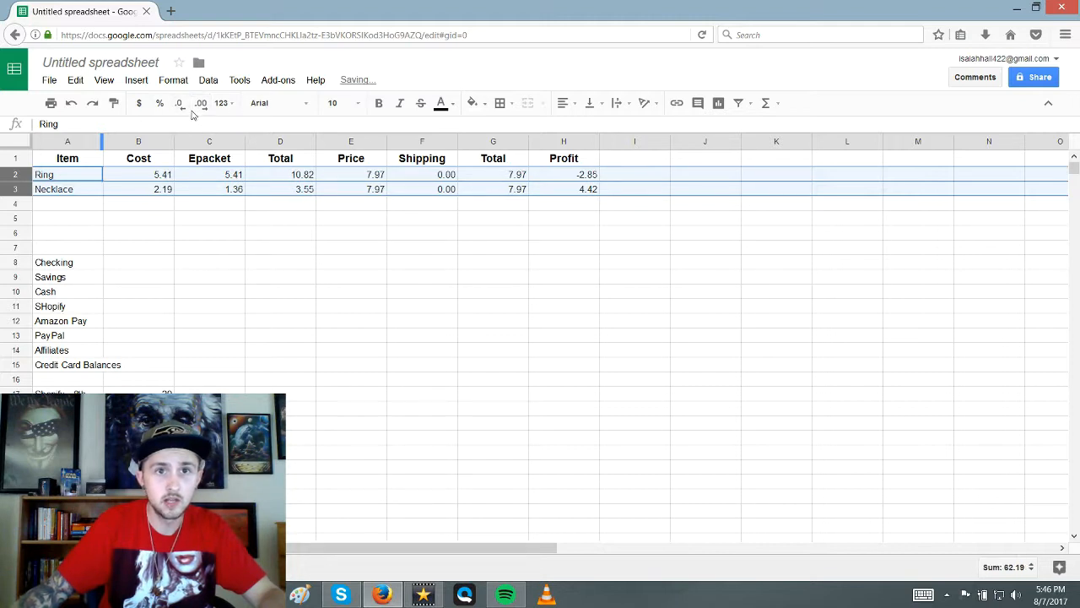
{"action": "left_click", "coordinate": [140, 104]}
{"action": "left_click", "coordinate": [438, 308]}
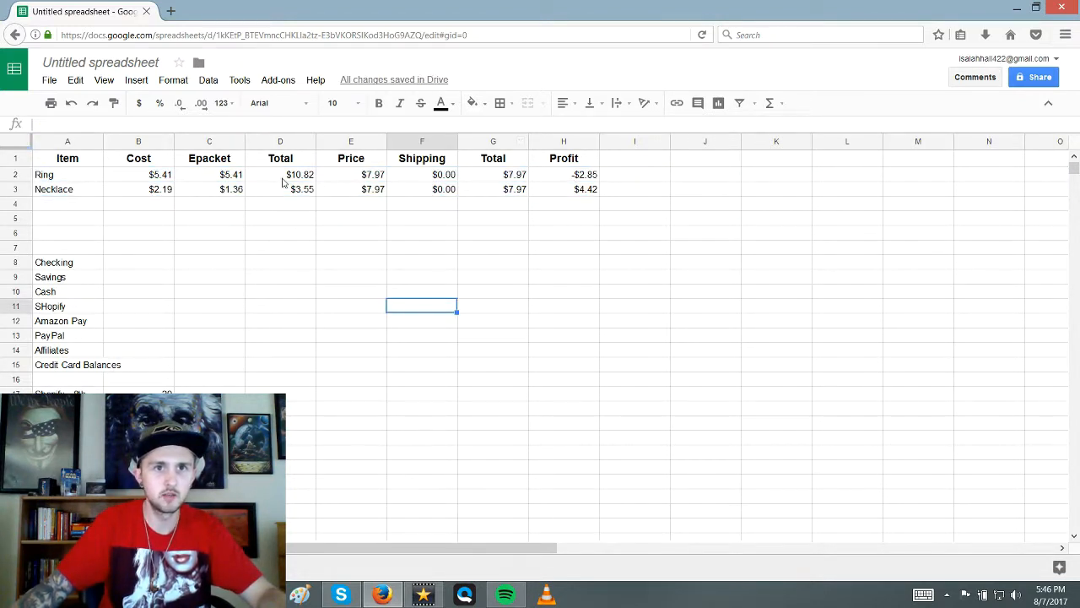
Replace the Ring's Epacket shipping in C2 with 1.39.
{"action": "left_click", "coordinate": [214, 179]}
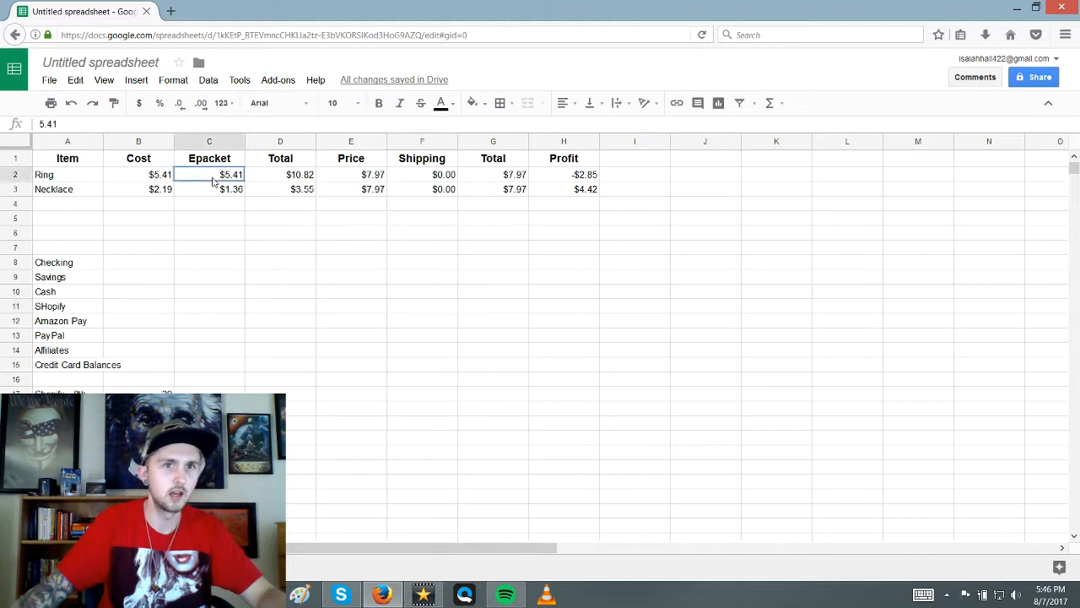
{"action": "type", "text": "1.39"}
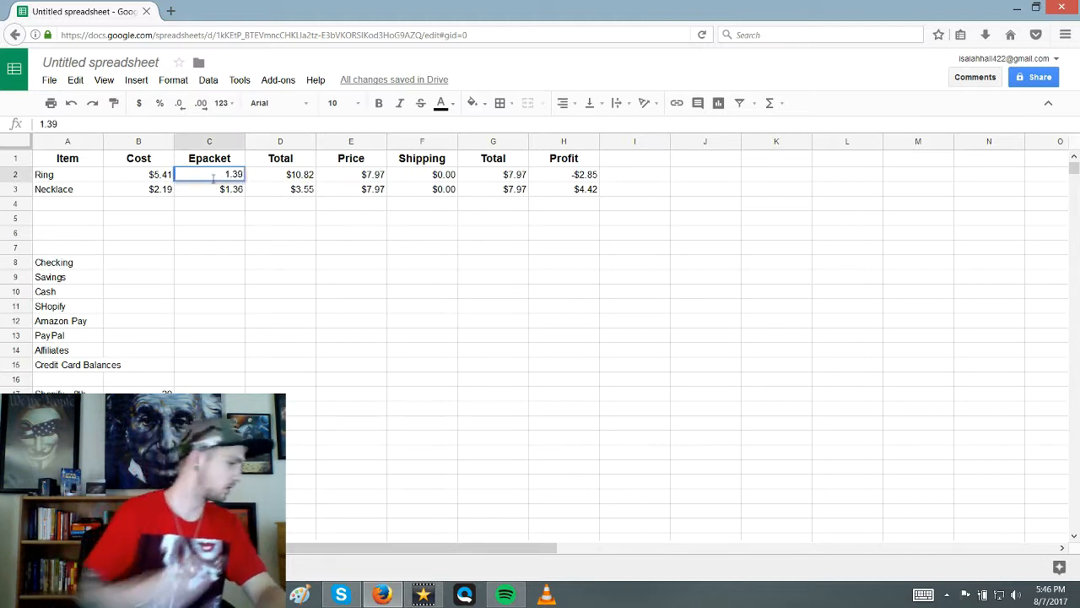